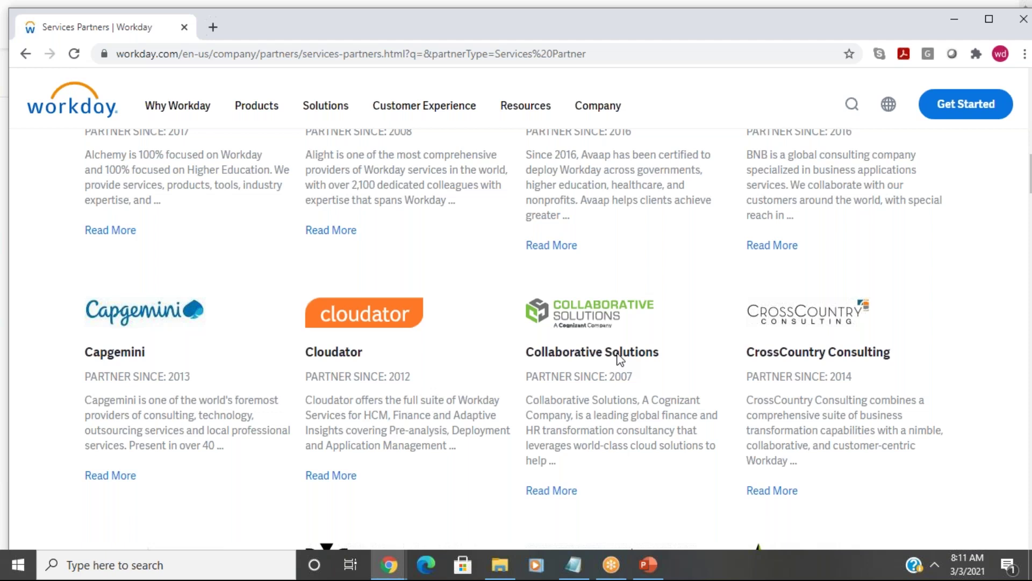
# Switch from the Services Partners page to the Workday window with the search results for "Test"
pyautogui.scroll(10, 620, 359)
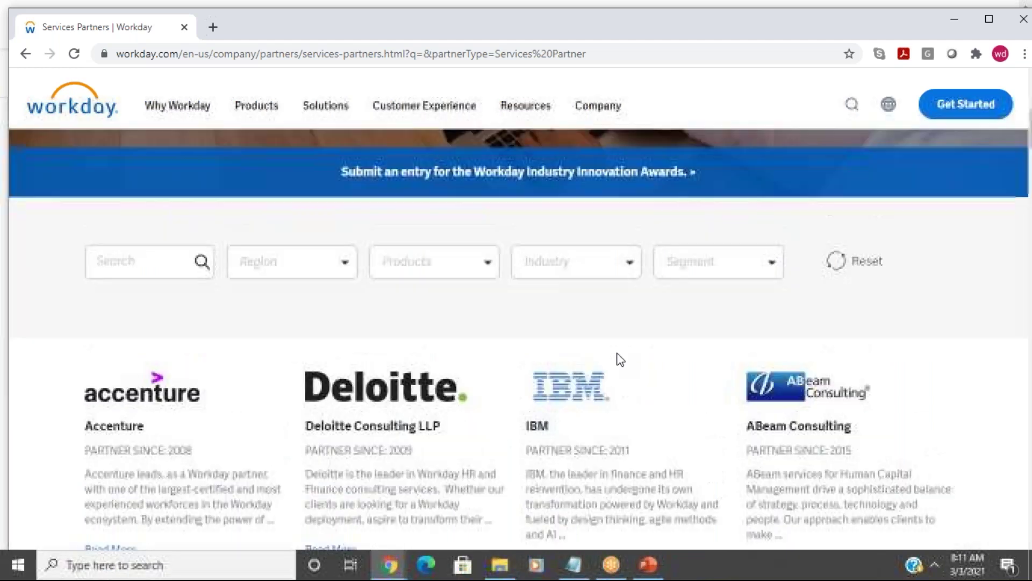
pyautogui.moveTo(389, 573)
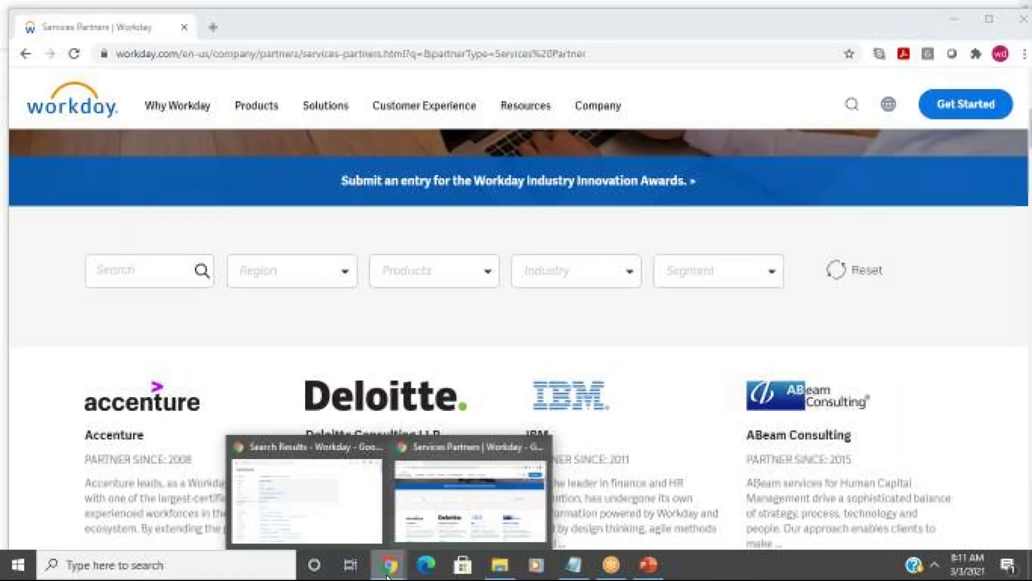
pyautogui.click(342, 478)
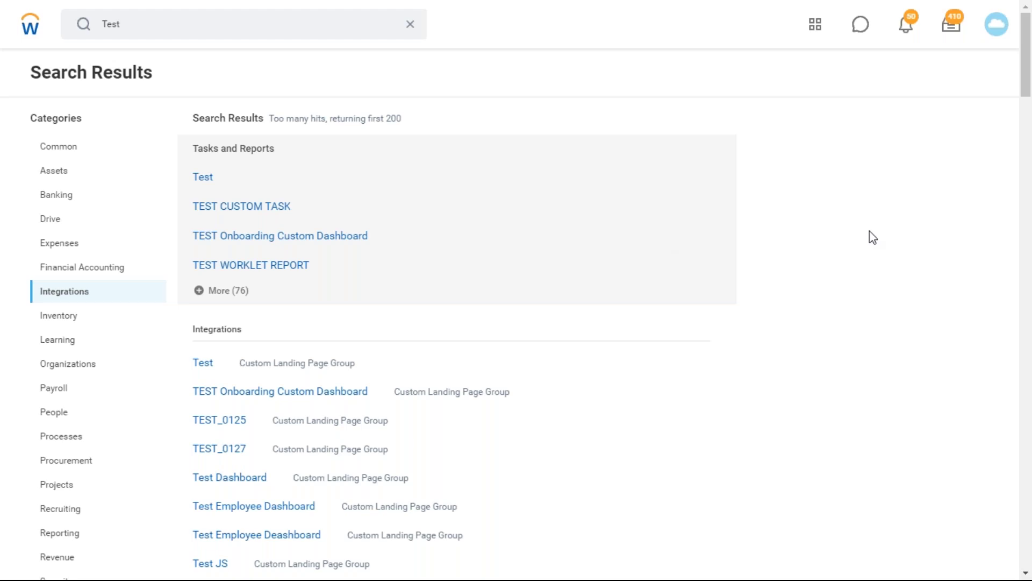
pyautogui.click(149, 29)
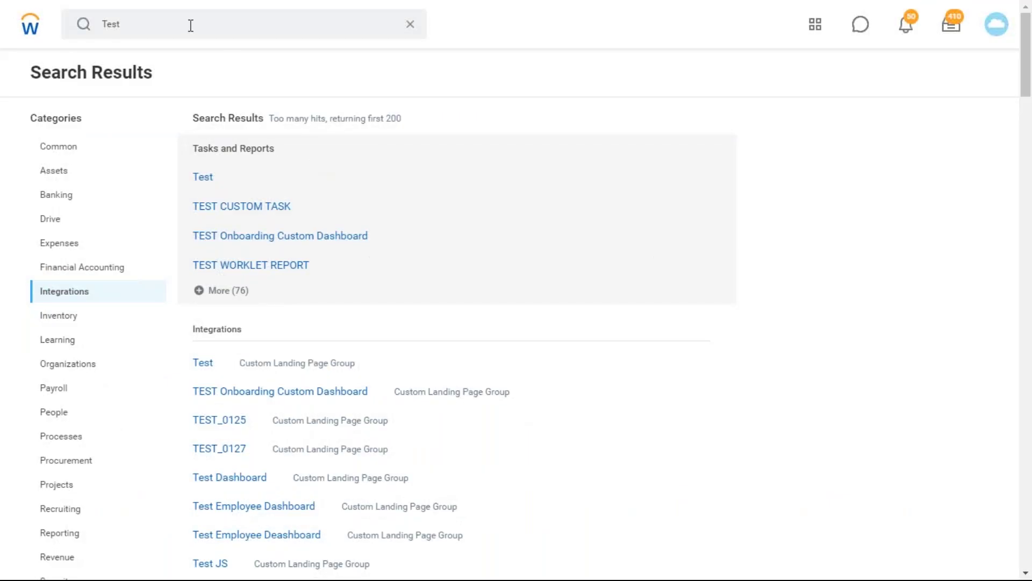
pyautogui.click(191, 26)
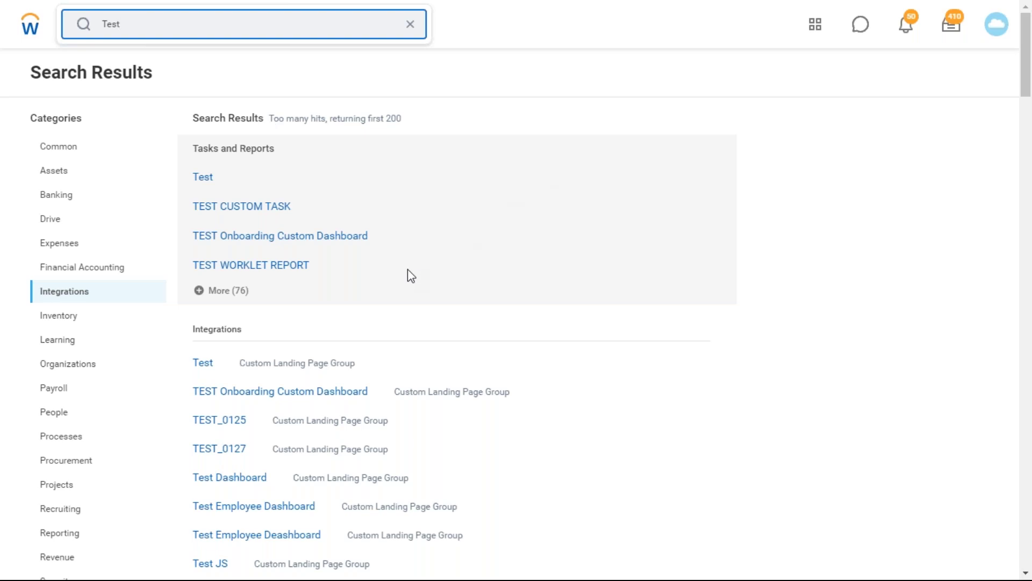
# Limit the "Test" search results to the Organizations category and look through them
pyautogui.click(117, 365)
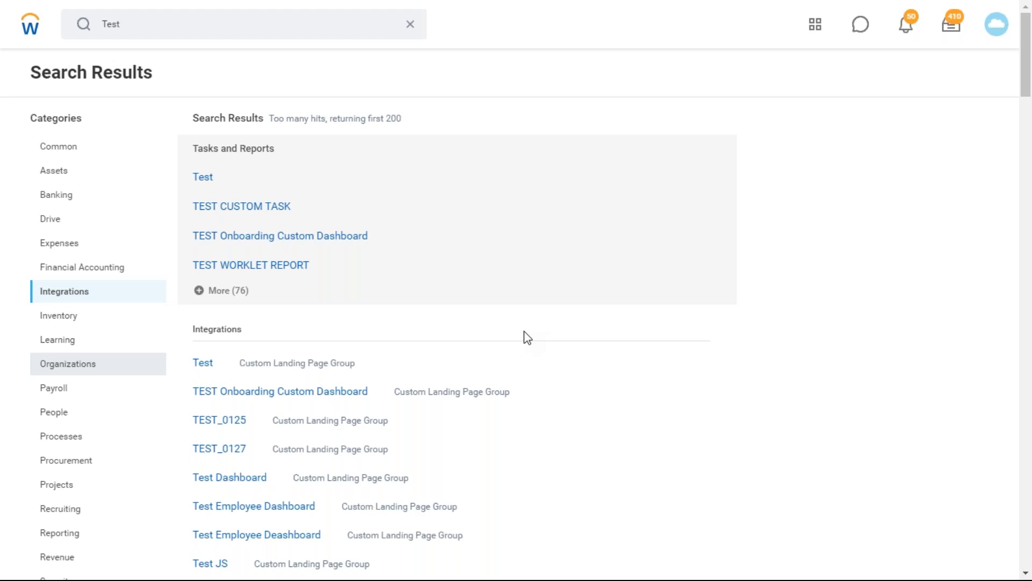
pyautogui.click(68, 363)
pyautogui.scroll(-6, 457, 301)
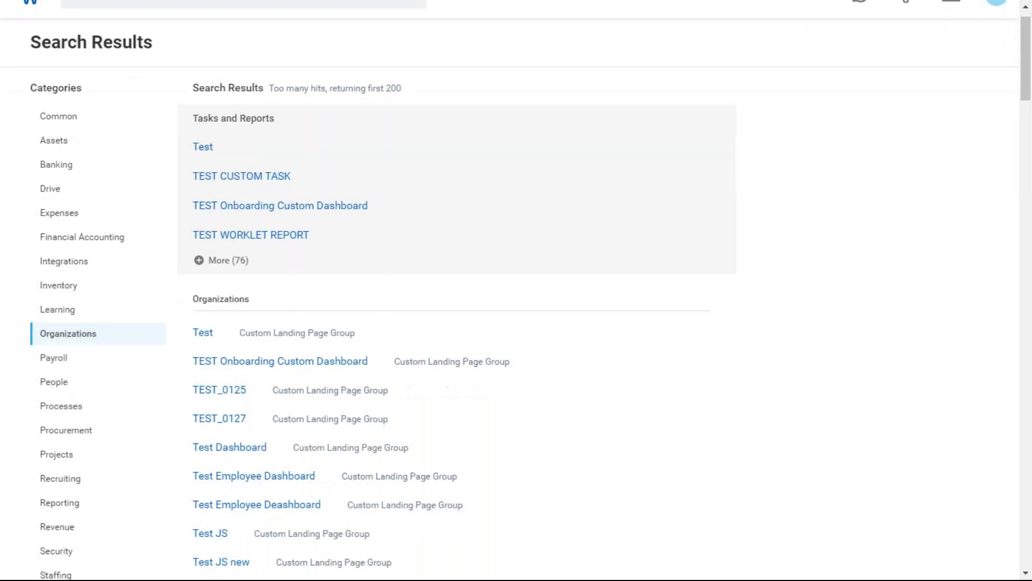
pyautogui.scroll(1, 457, 301)
pyautogui.scroll(5, 401, 285)
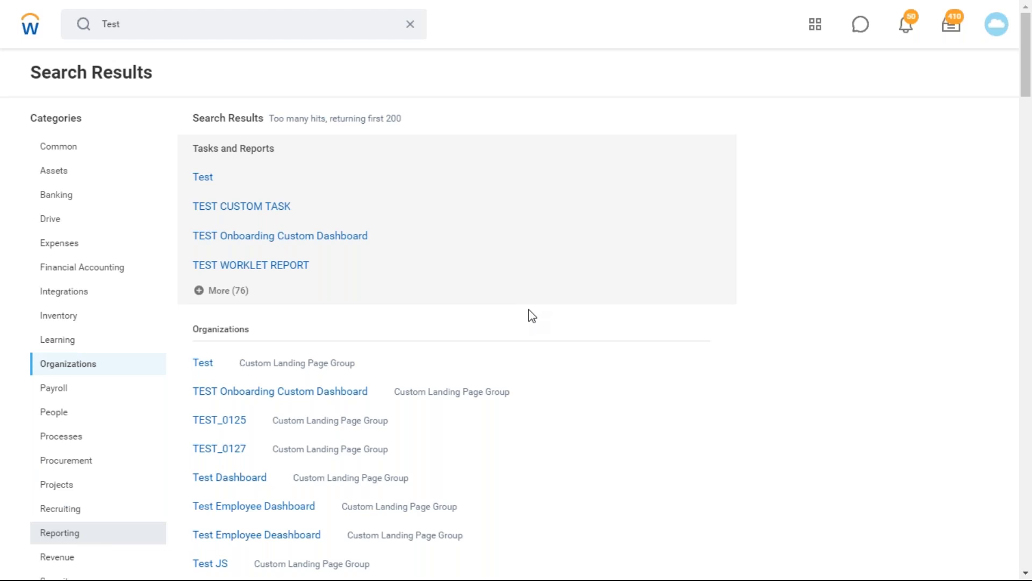
# Limit the "Test" search results to the Reporting category and look through them
pyautogui.click(60, 532)
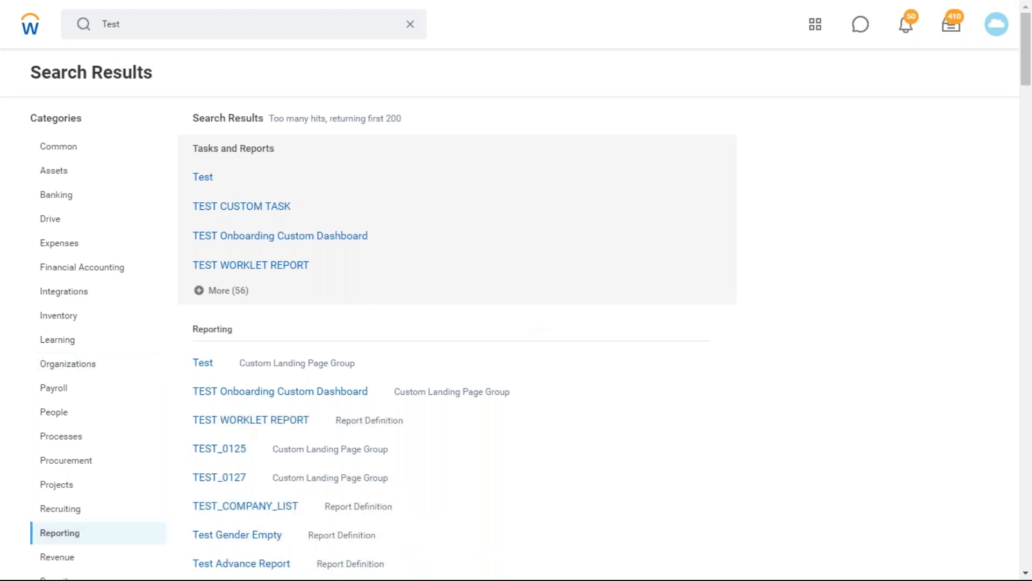
pyautogui.scroll(-3, 516, 290)
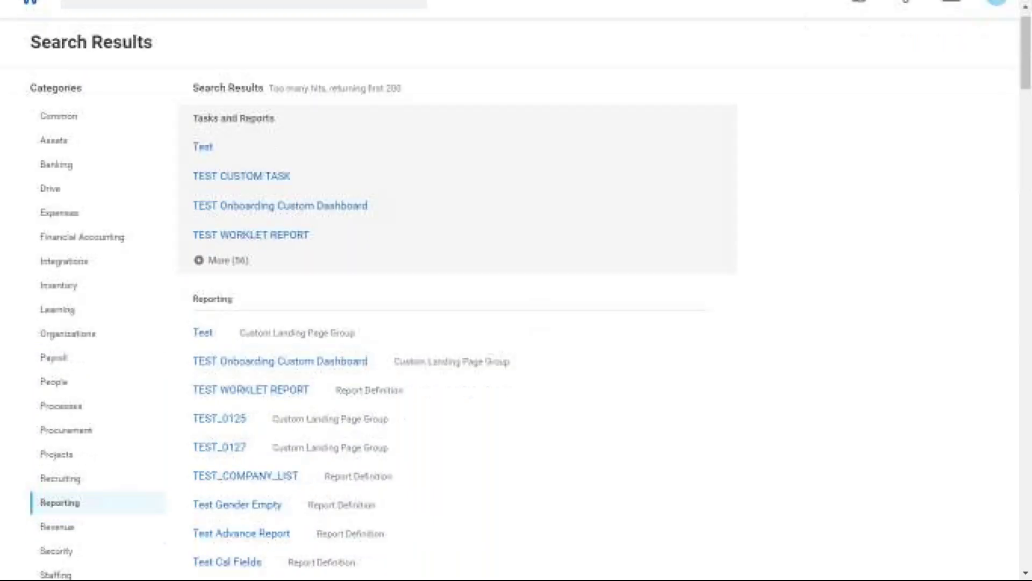
pyautogui.scroll(-1, 516, 291)
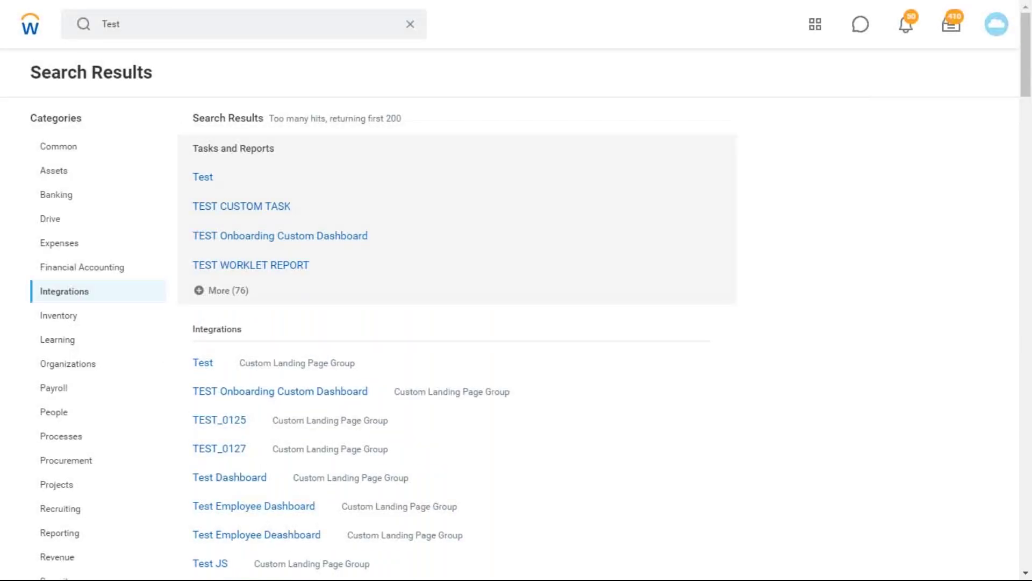
# Look through the "Test" search results in the Integrations category and in the Security category
pyautogui.scroll(-5, 516, 290)
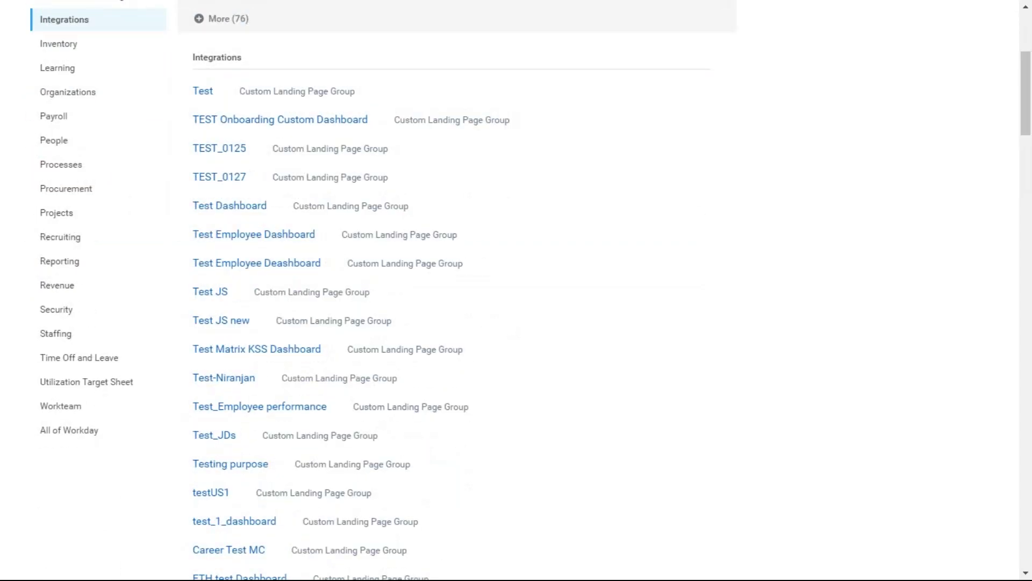
pyautogui.scroll(3, 325, 318)
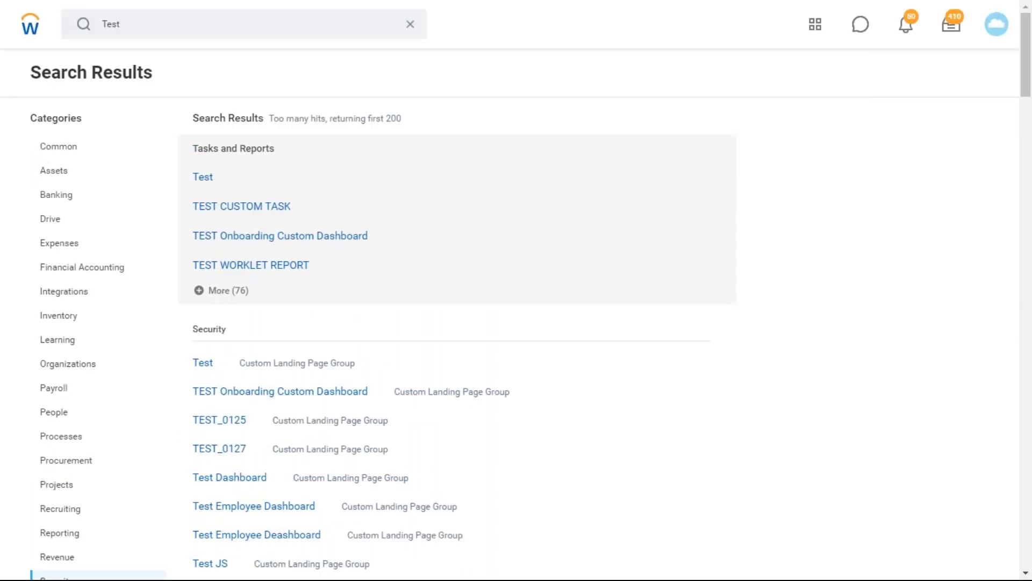
pyautogui.scroll(-3, 517, 290)
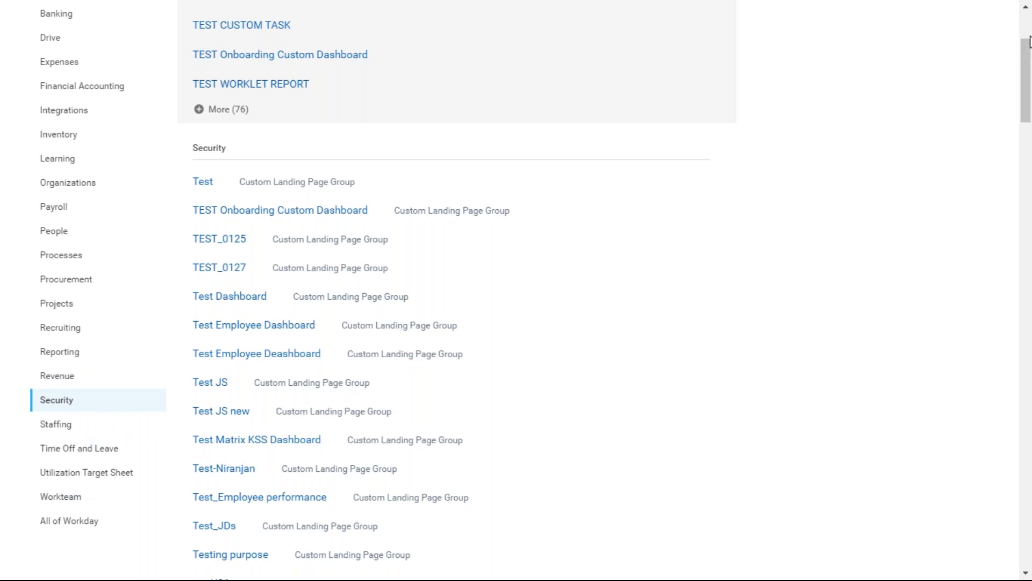
pyautogui.scroll(4, 1028, 37)
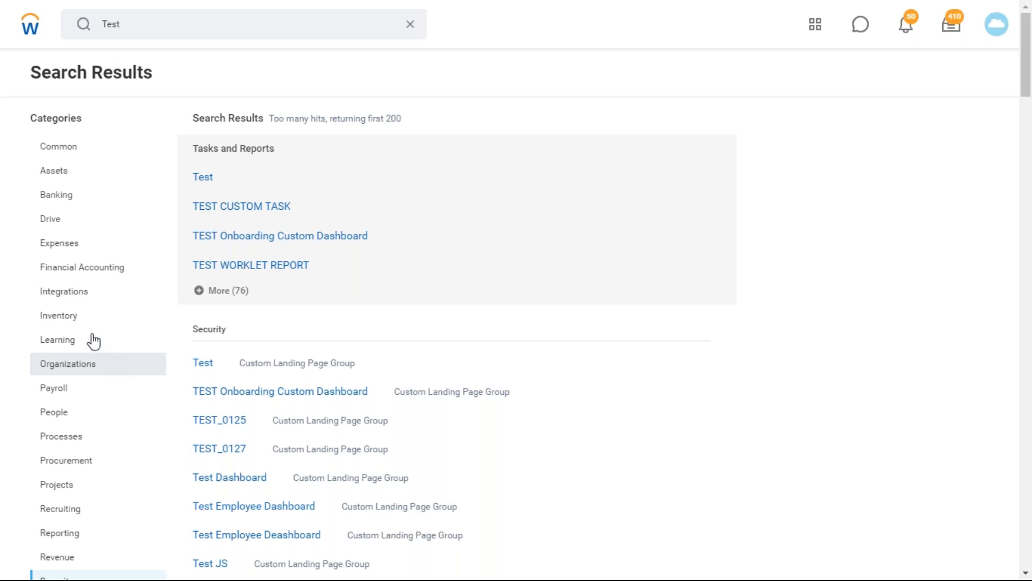
# Widen the "Test" search results to the All of Workday category and look through them
pyautogui.scroll(-6, 434, 430)
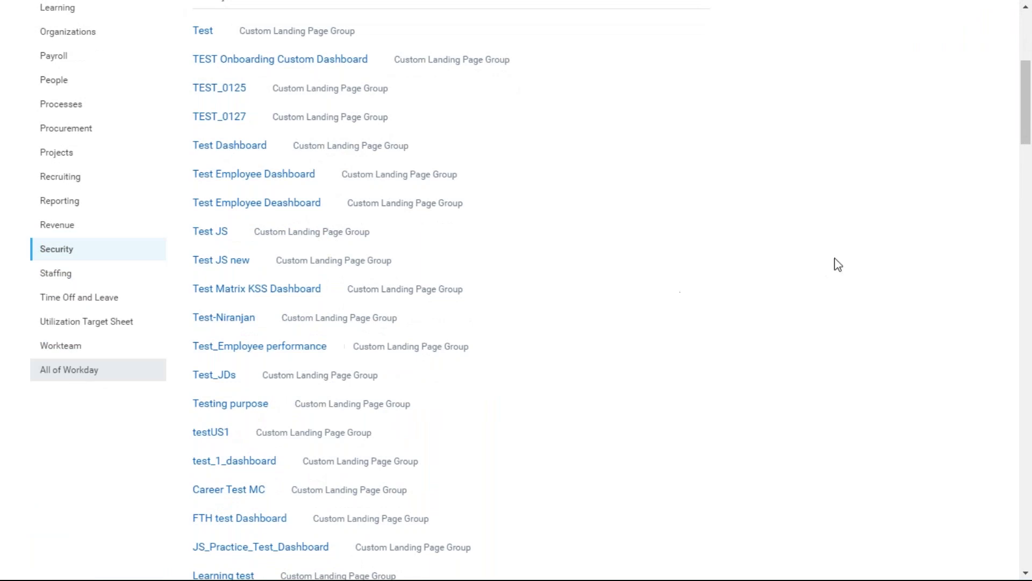
pyautogui.scroll(6, 776, 172)
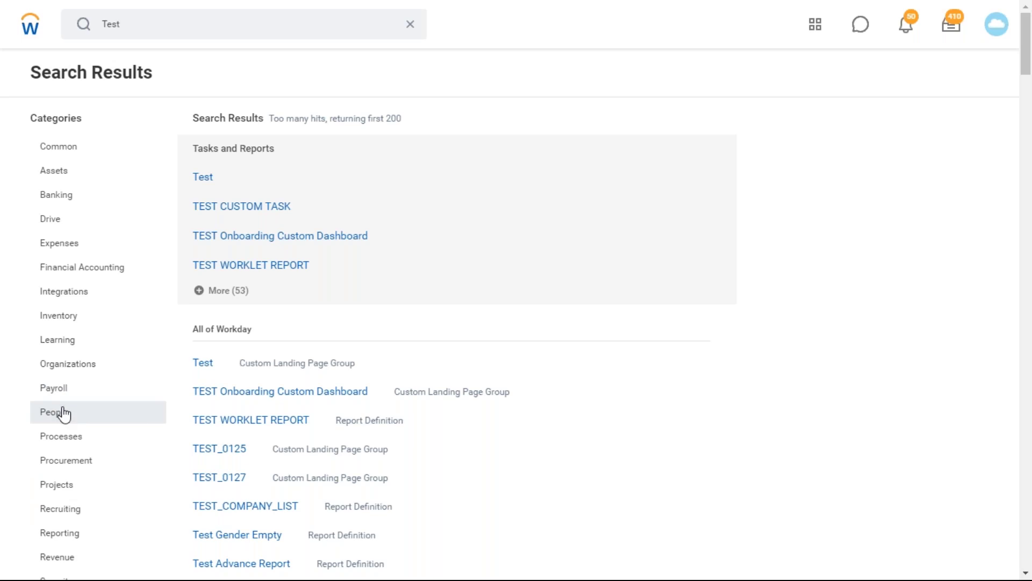
pyautogui.scroll(-8, 561, 433)
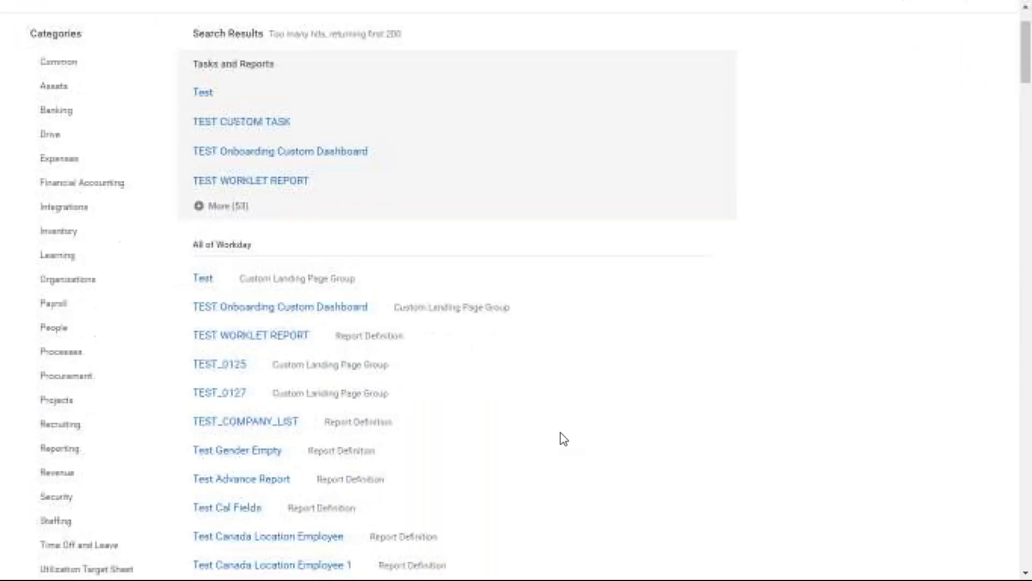
pyautogui.scroll(8, 560, 432)
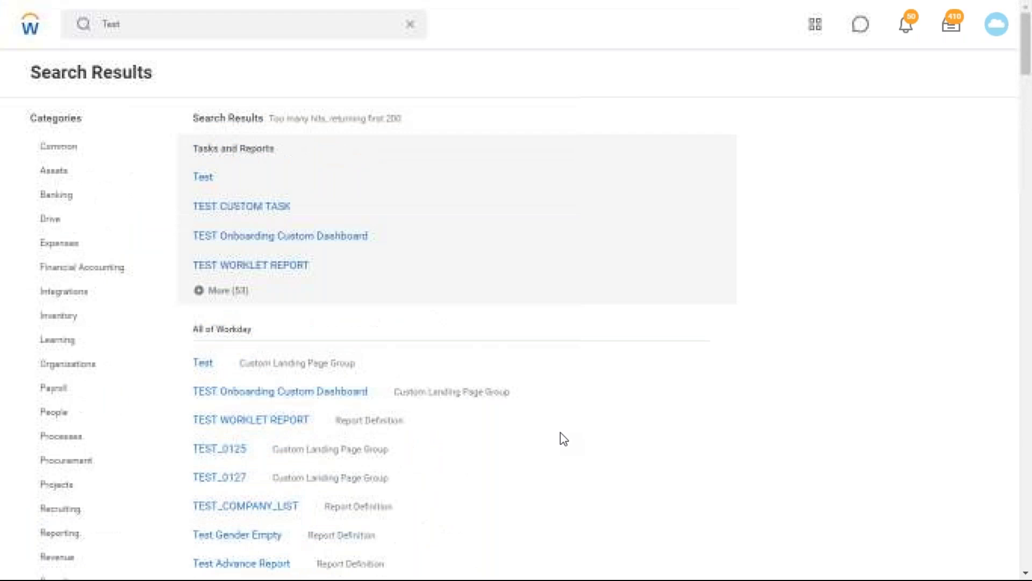
# Search for organizations only with "org:Test" and look through the results
pyautogui.click(180, 23)
pyautogui.hotkey('ctrl', 'a')
pyautogui.write('org:Test')
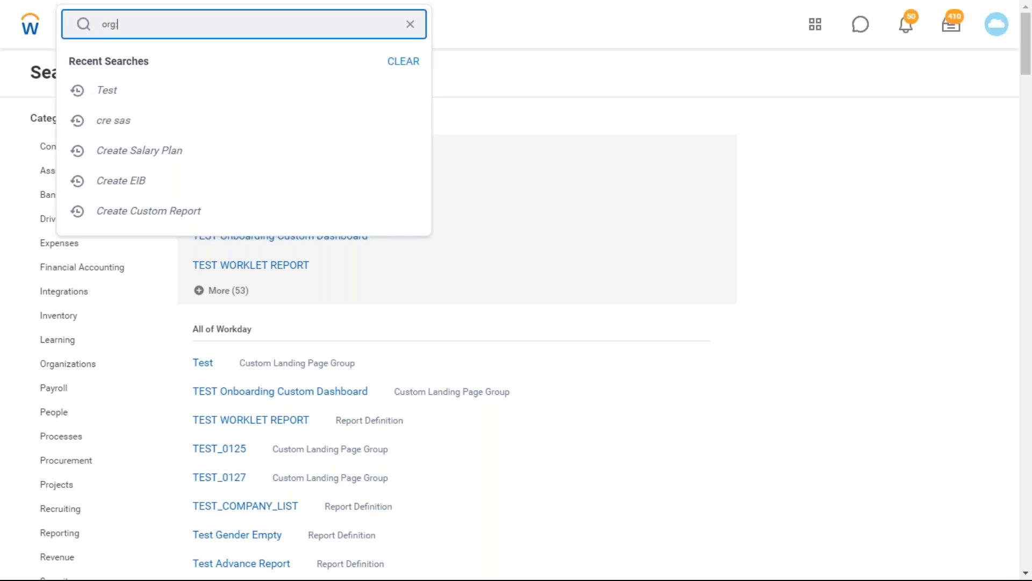
pyautogui.press('Return')
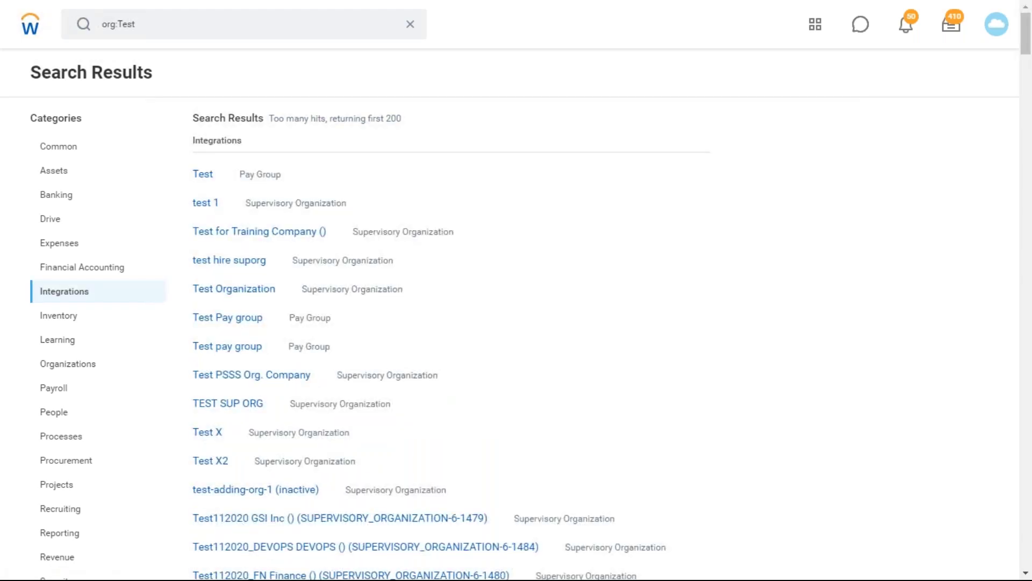
pyautogui.scroll(-10, 509, 291)
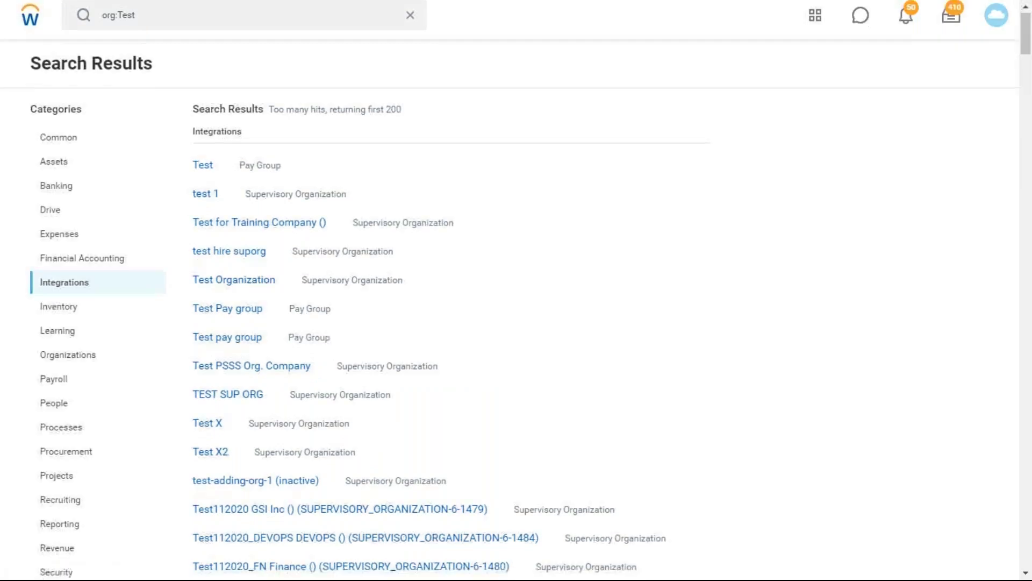
pyautogui.scroll(10, 447, 186)
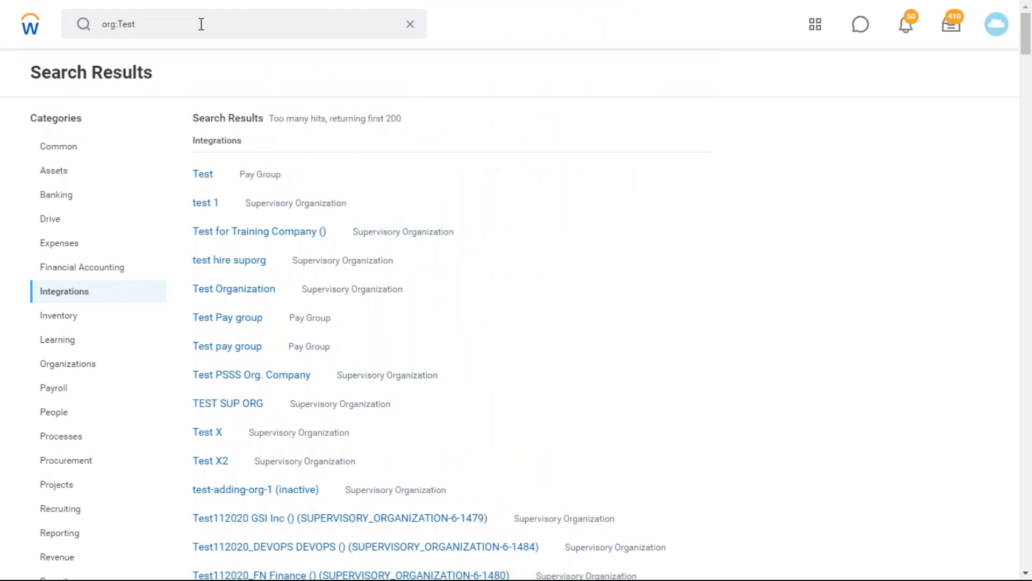
# Search for report definitions only with "rd:Test"
pyautogui.click(201, 24)
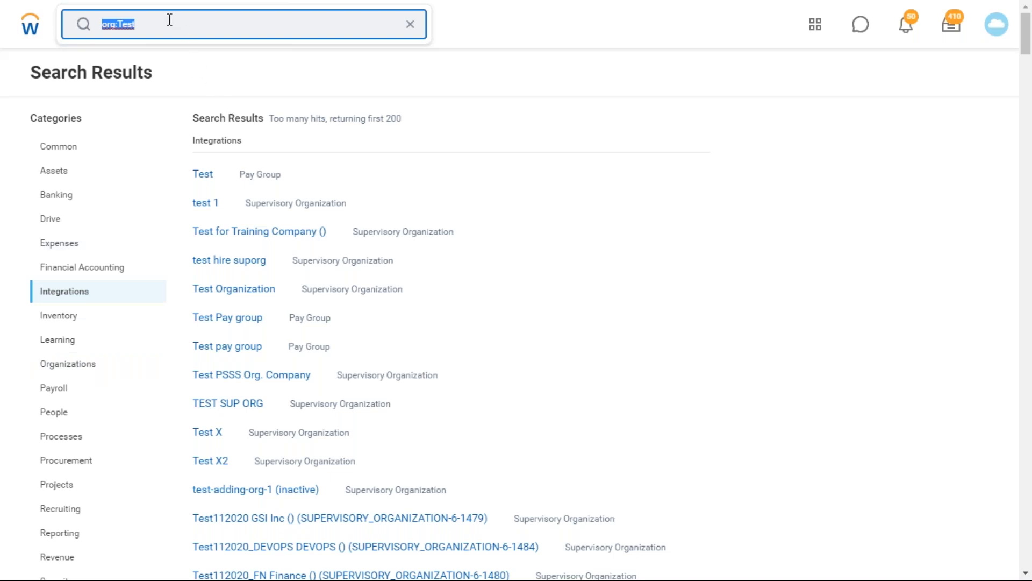
pyautogui.write('rd:Tes')
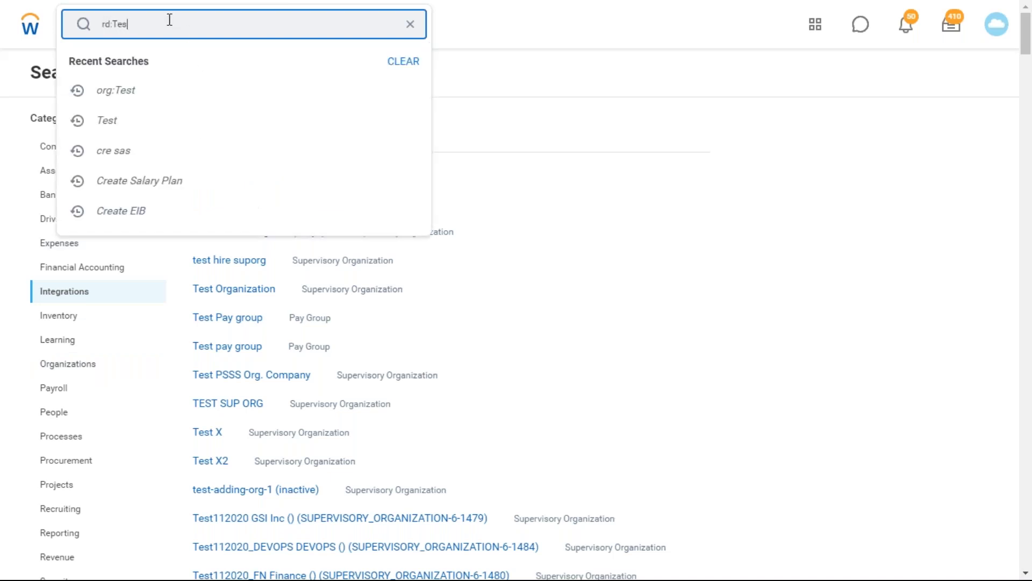
pyautogui.write('t')
pyautogui.press('Return')
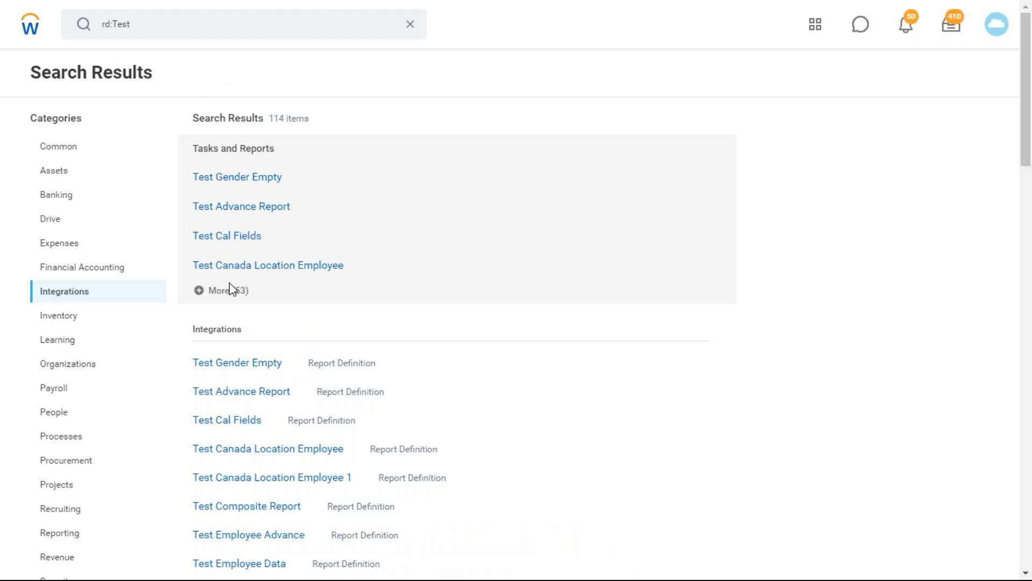
# Expand the full Tasks and Reports list in the "rd:Test" results and look through the reports
pyautogui.click(233, 293)
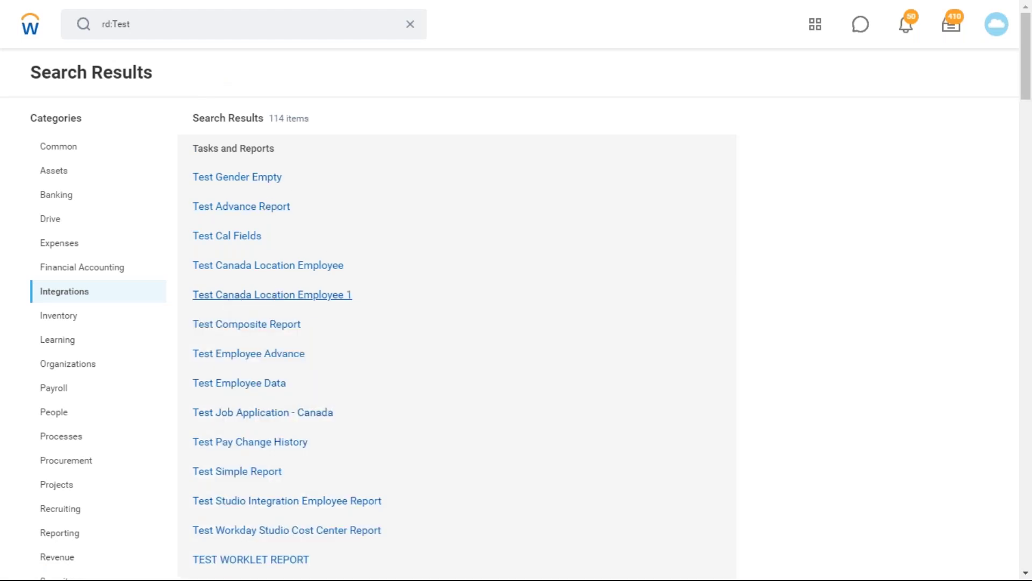
pyautogui.scroll(-9, 269, 294)
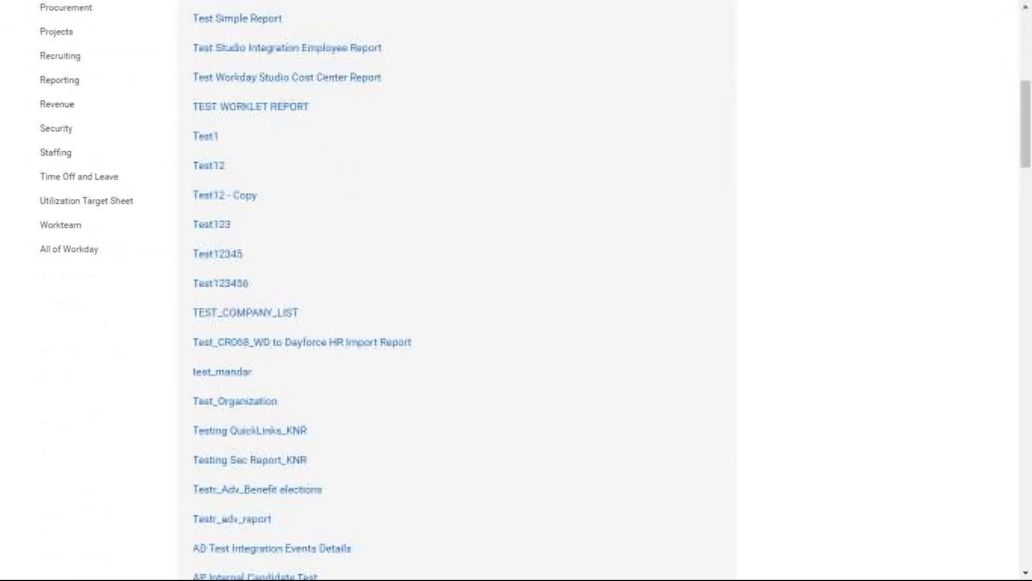
pyautogui.scroll(-15, 457, 290)
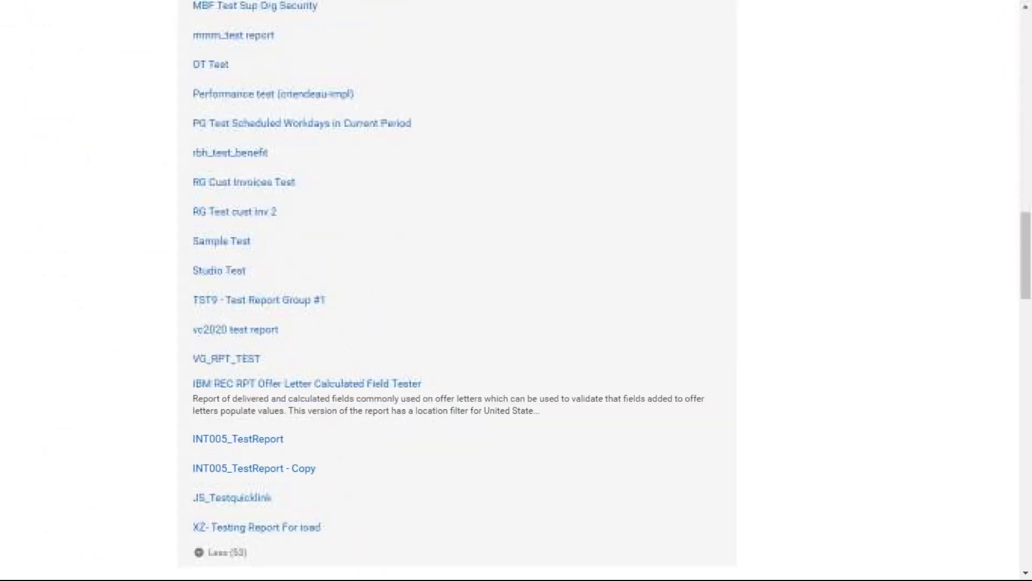
pyautogui.scroll(-4, 457, 291)
pyautogui.scroll(17, 457, 291)
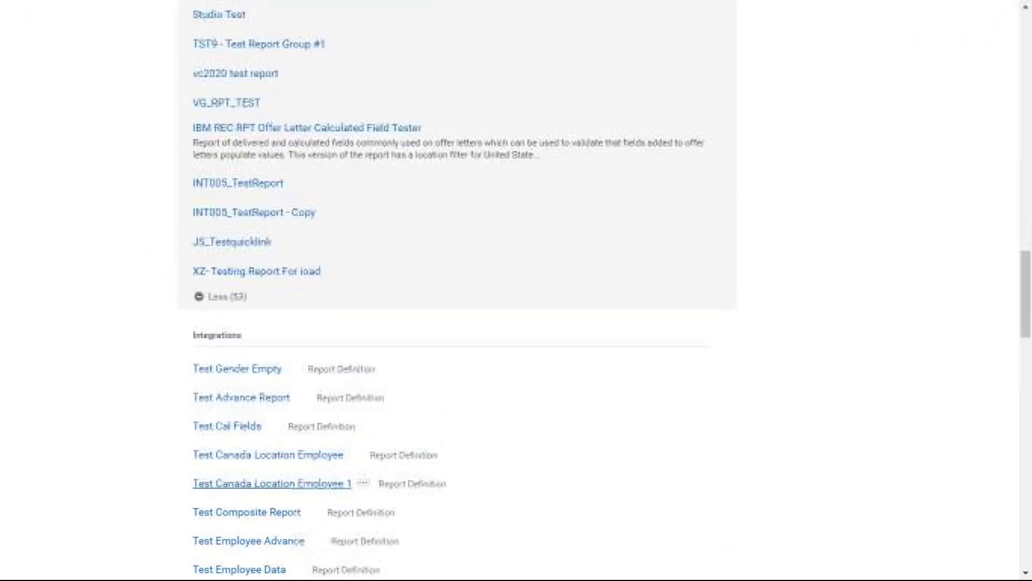
pyautogui.scroll(14, 302, 480)
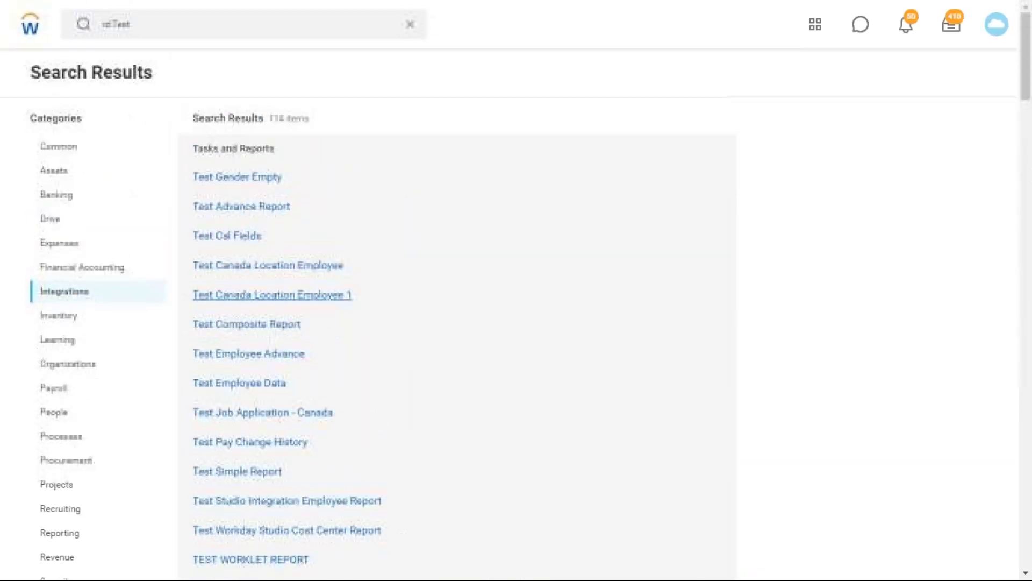
# Search for hire business process definitions with "bp:hire"
pyautogui.click(204, 26)
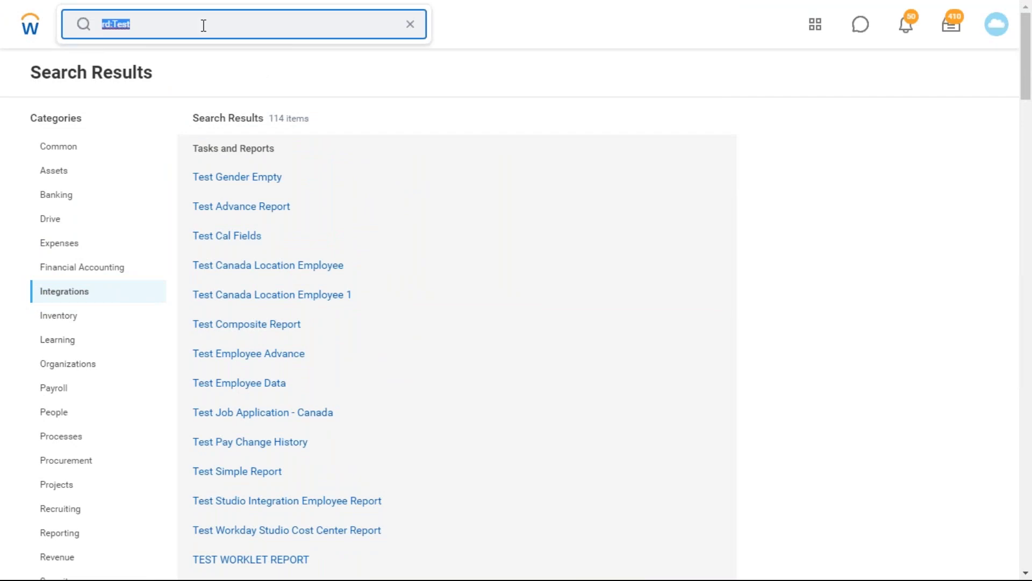
pyautogui.write('bp:hire')
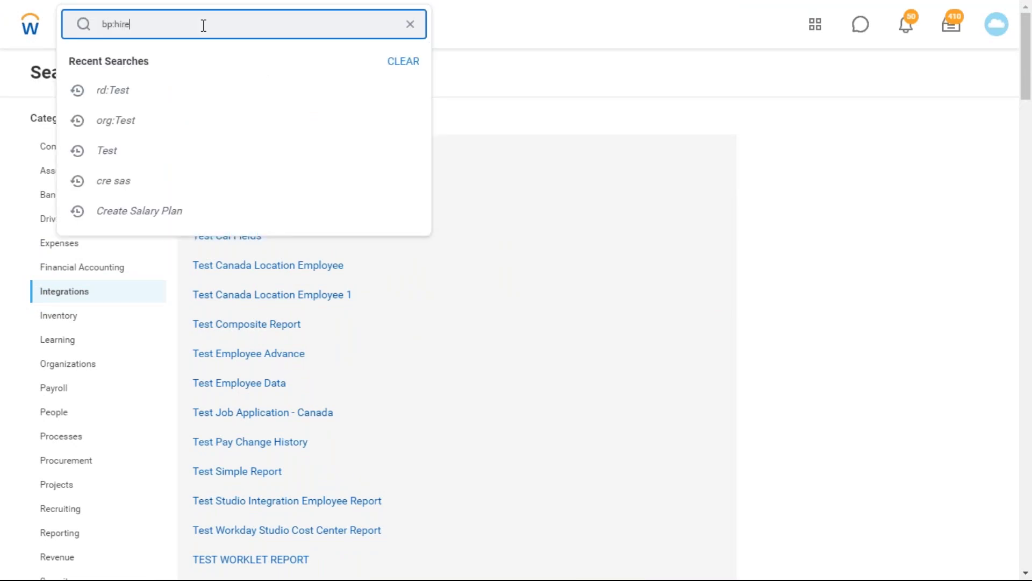
pyautogui.press('Return')
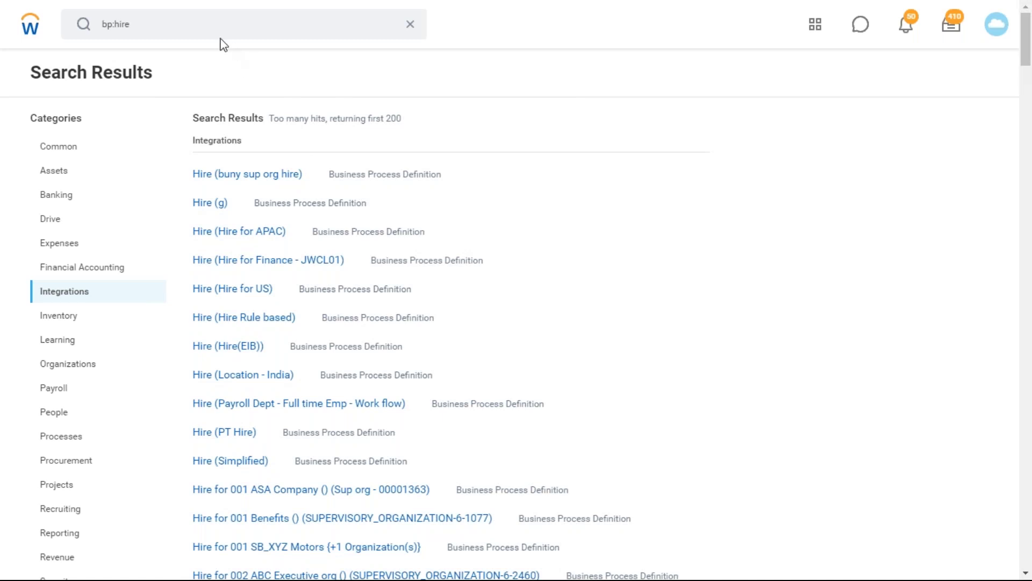
# Search for "?" to bring up Workday's list of search prefixes
pyautogui.click(205, 31)
pyautogui.write('?')
pyautogui.press('Return')
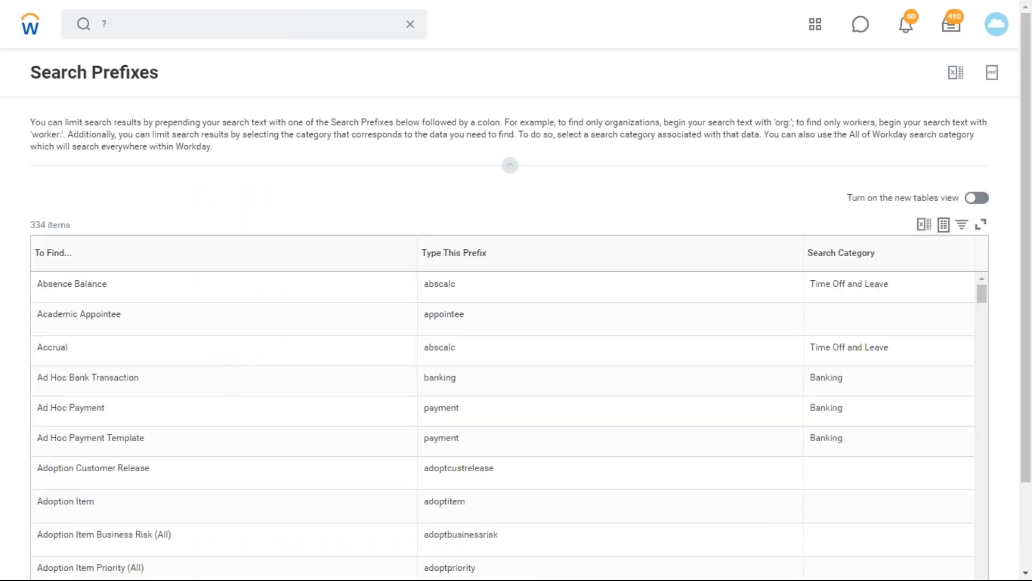
# Filter the prefix list's To Find column for entries containing "custom rep" to look up the custom report prefixes
pyautogui.click(259, 270)
pyautogui.click(144, 448)
pyautogui.write('custom rep')
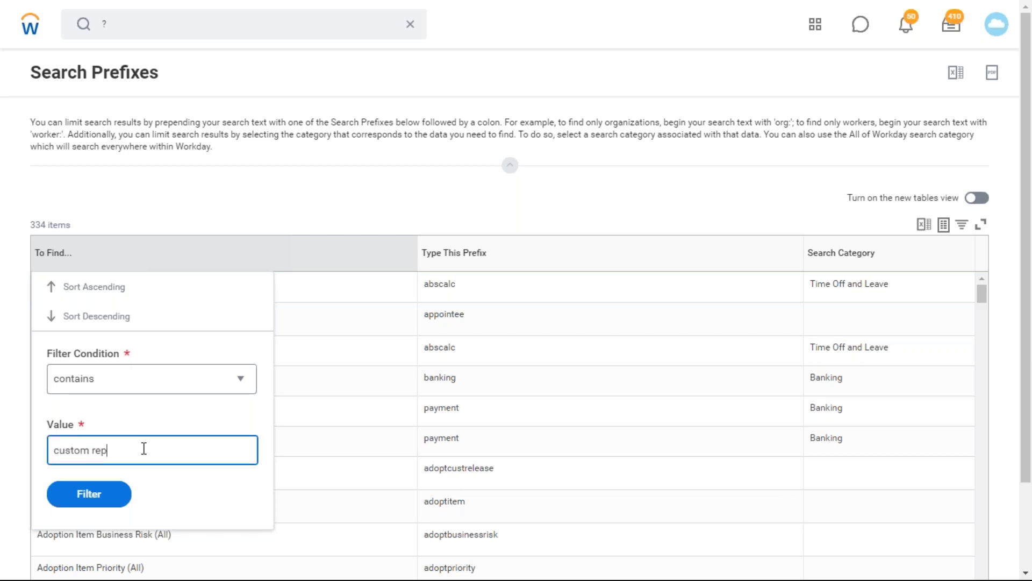
pyautogui.click(115, 492)
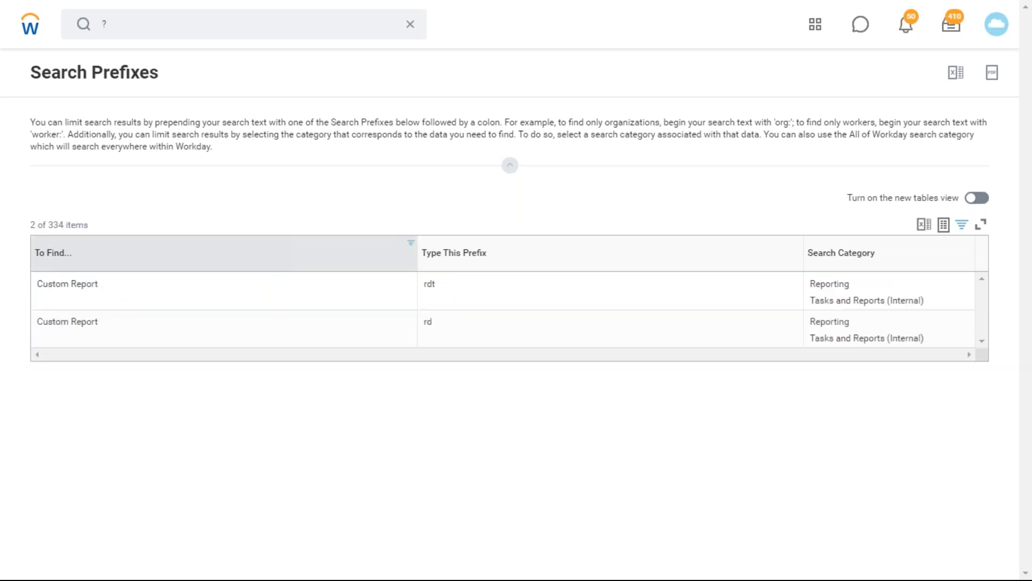
# Filter the To Find column for entries containing "business process" to look up their prefix, and remove the filter again
pyautogui.click(319, 270)
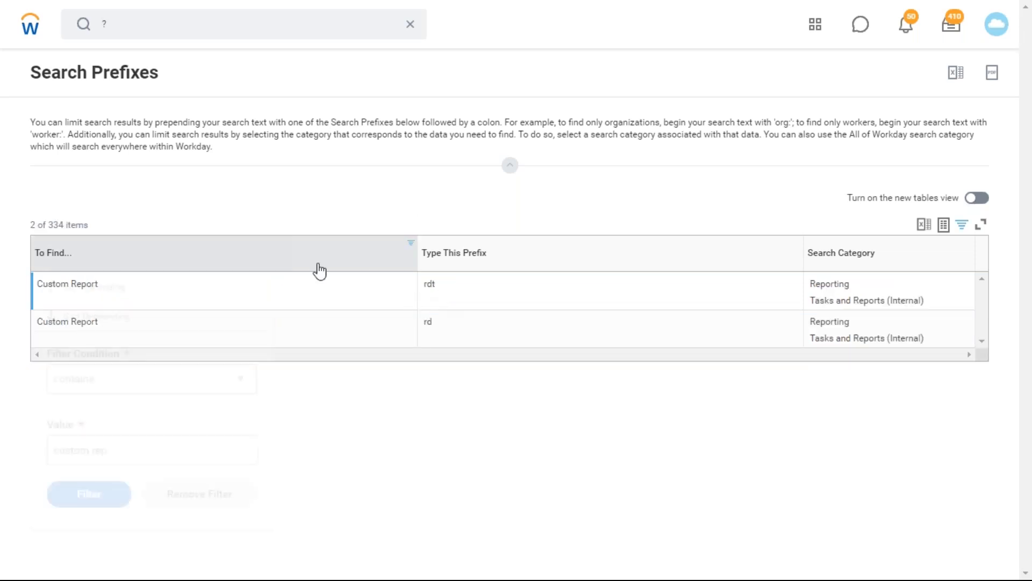
pyautogui.doubleClick(158, 441)
pyautogui.click(158, 441)
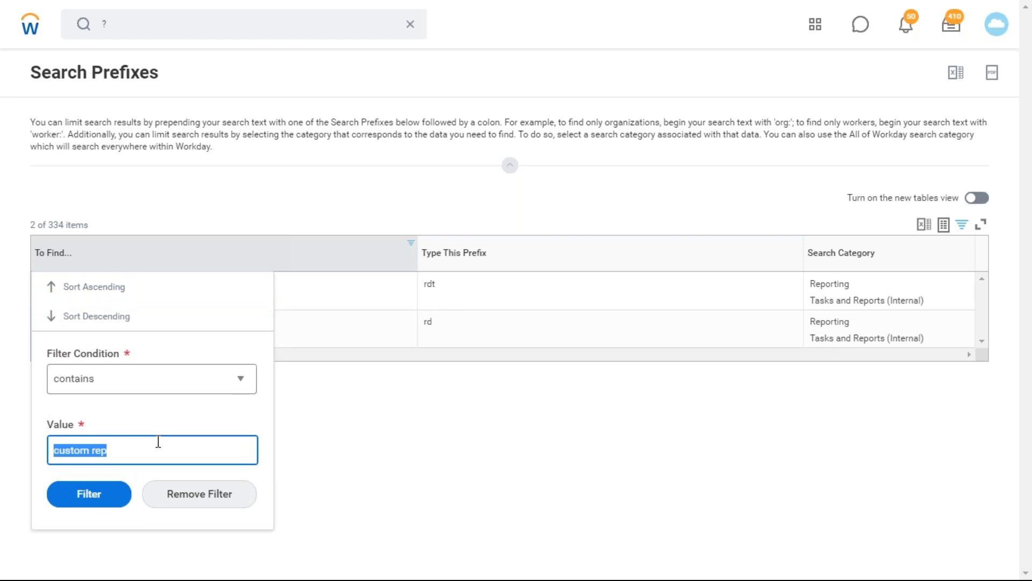
pyautogui.write('business proces')
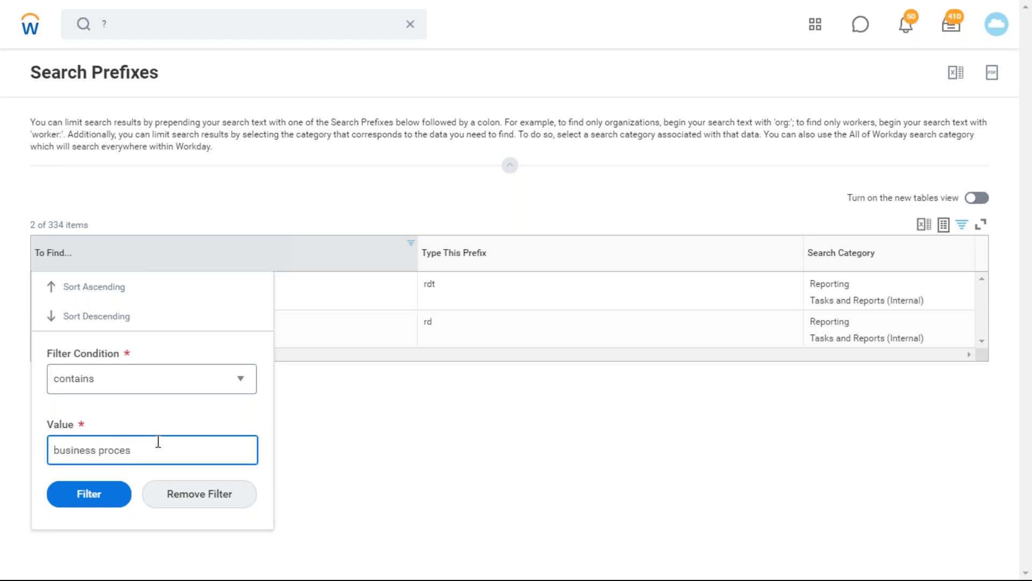
pyautogui.write('s')
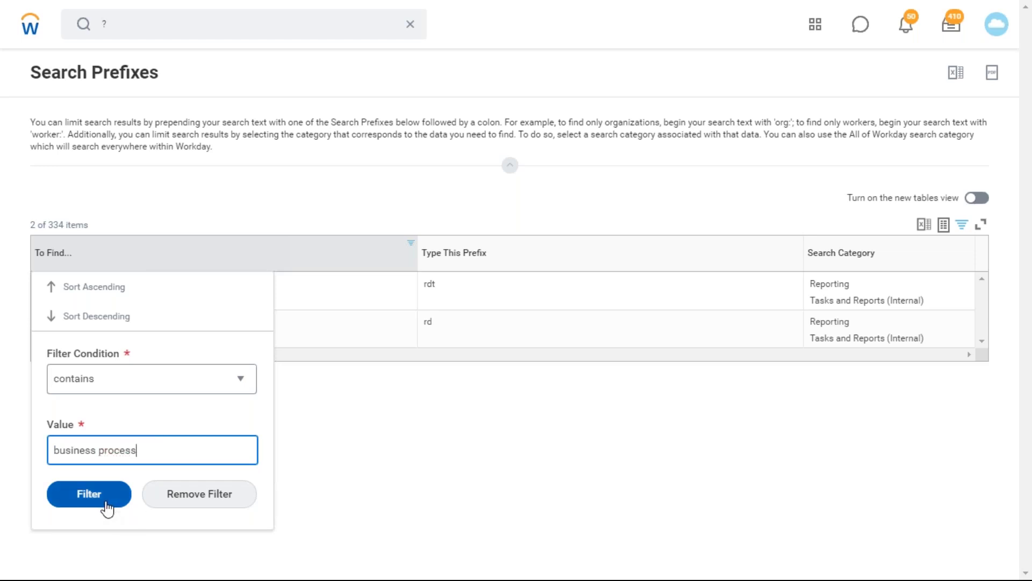
pyautogui.click(89, 494)
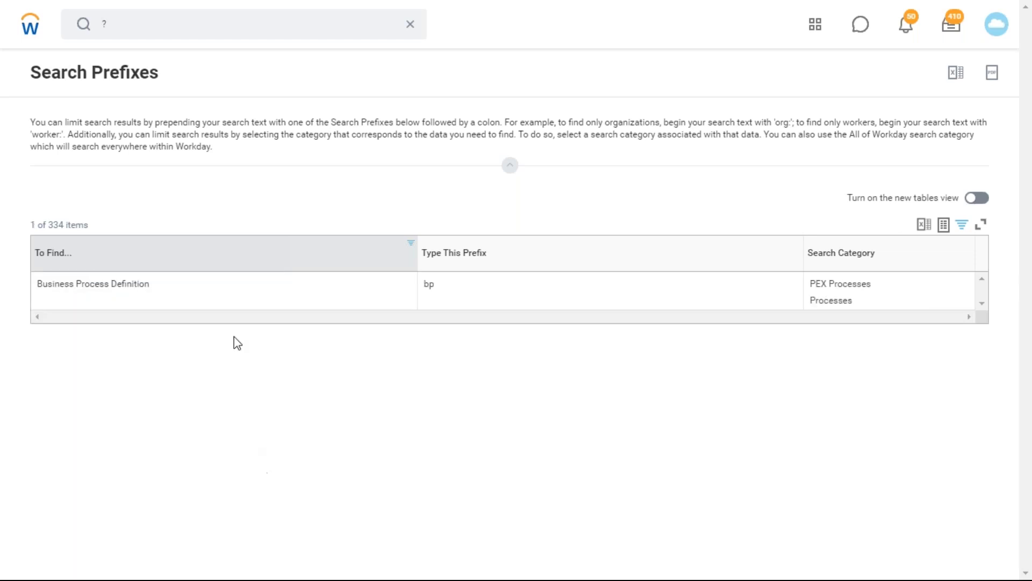
pyautogui.click(292, 268)
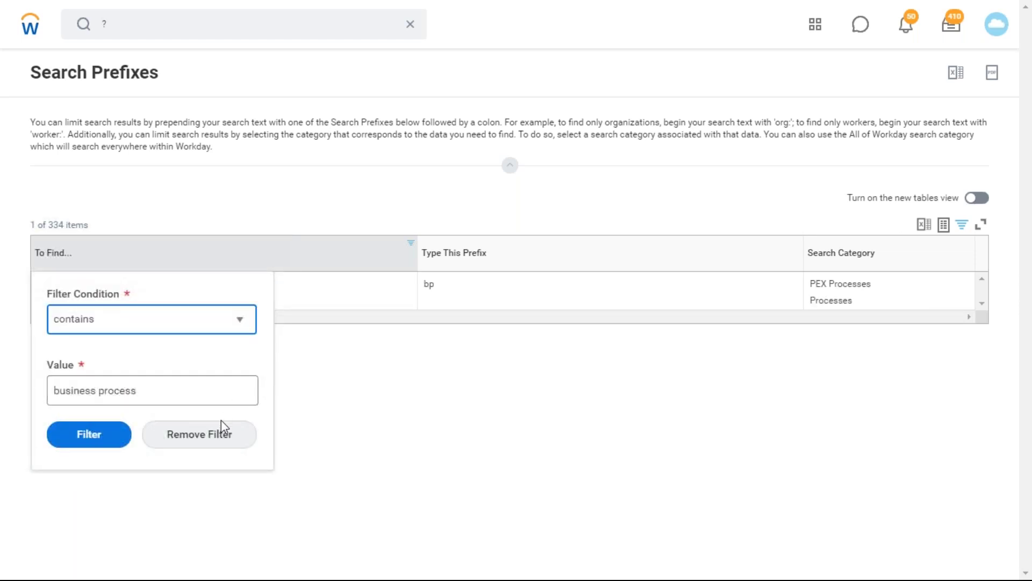
pyautogui.click(221, 435)
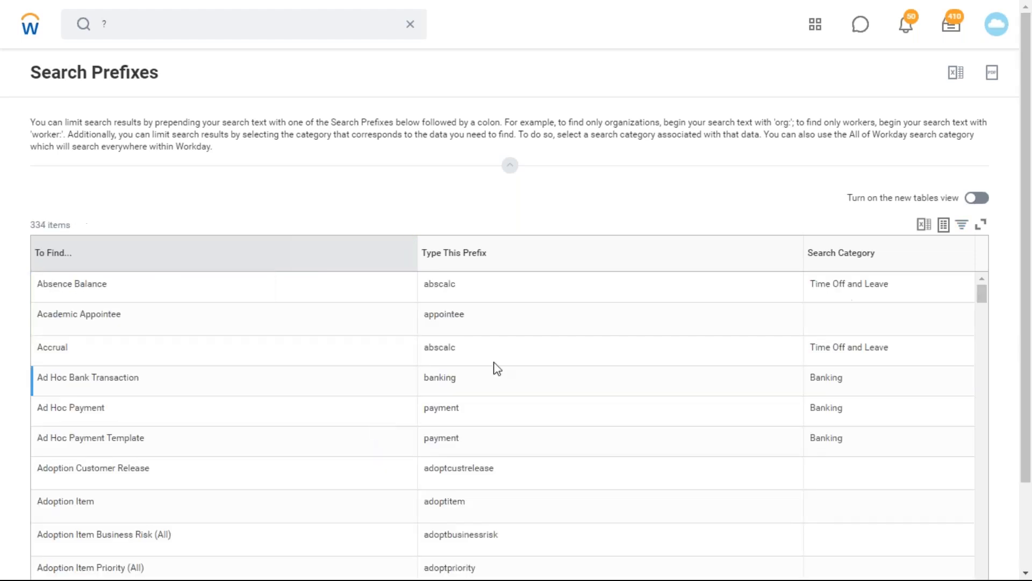
# Filter the Type This Prefix column for "org" to look up what that prefix finds, and remove the filter again
pyautogui.click(498, 269)
pyautogui.click(477, 445)
pyautogui.write('org')
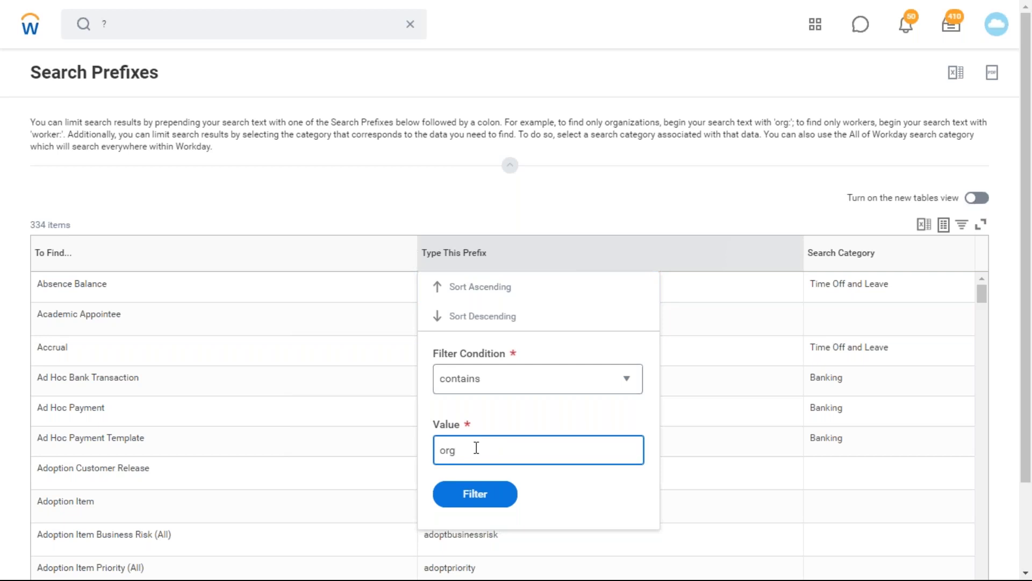
pyautogui.click(477, 495)
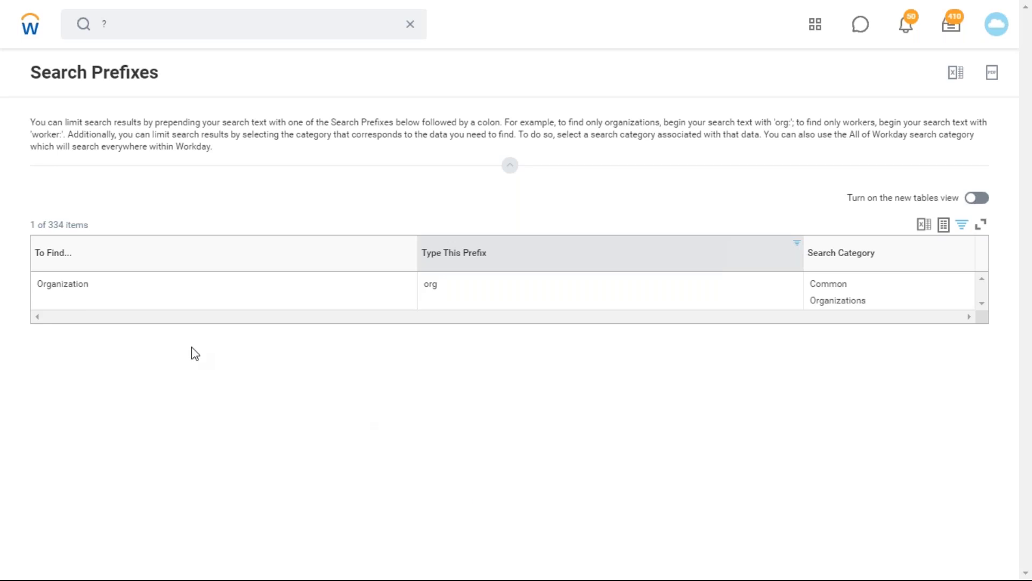
pyautogui.click(465, 269)
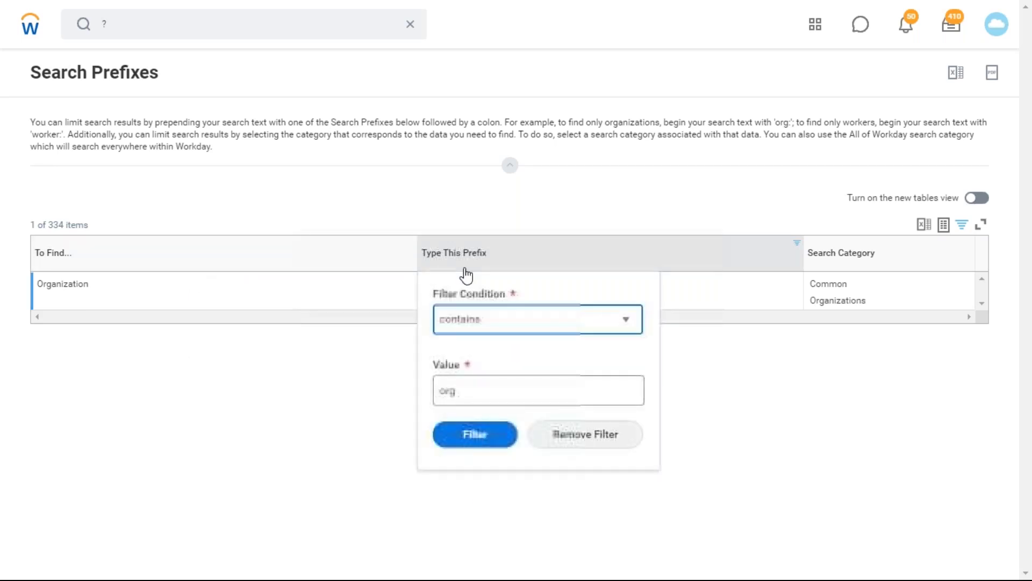
pyautogui.click(572, 434)
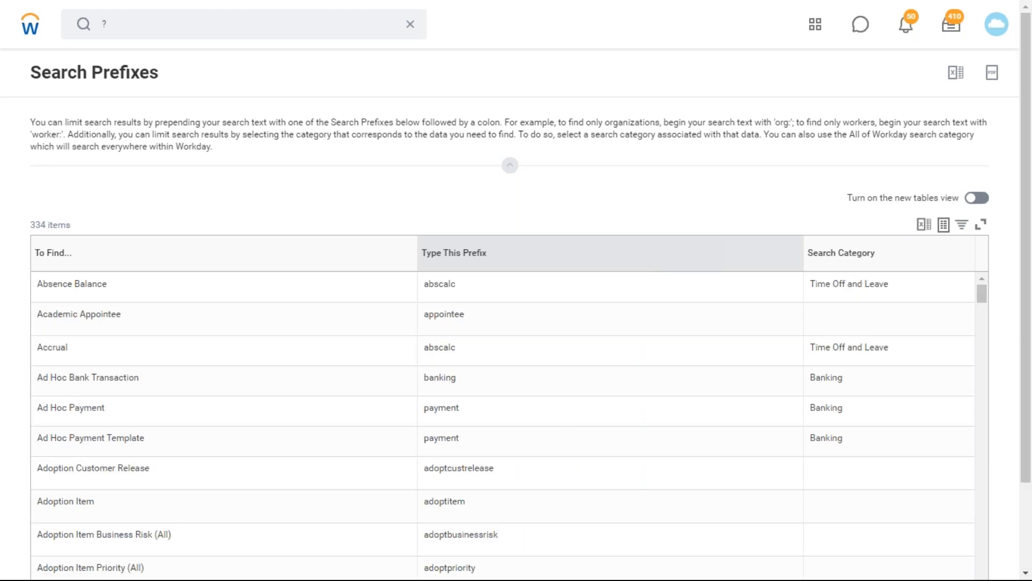
# Search for the worker's first name without a prefix and narrow the results to the People category
pyautogui.click(139, 27)
pyautogui.write('in')
pyautogui.press('BackSpace')
pyautogui.press('BackSpace')
pyautogui.write('iogan')
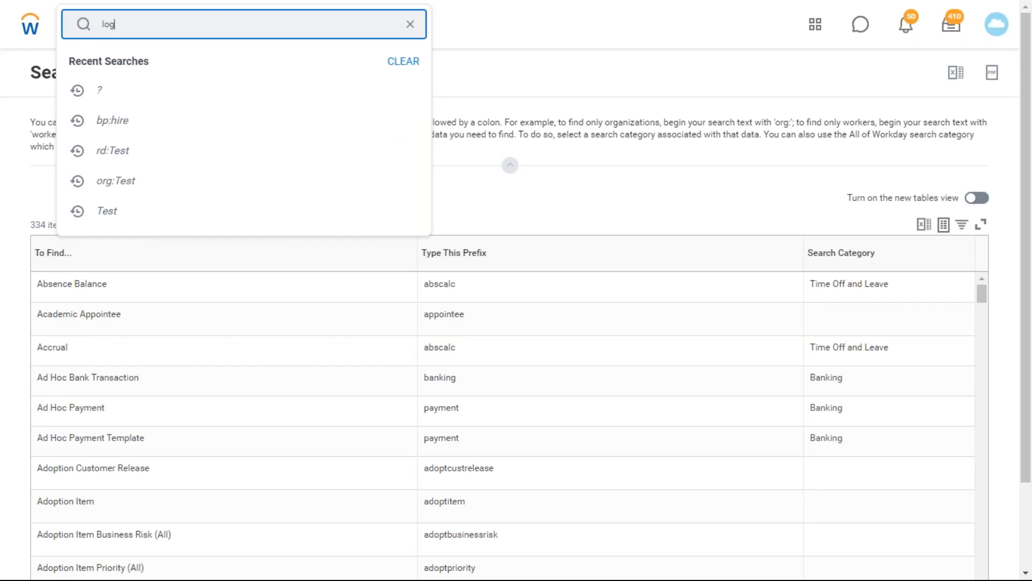
pyautogui.press('Return')
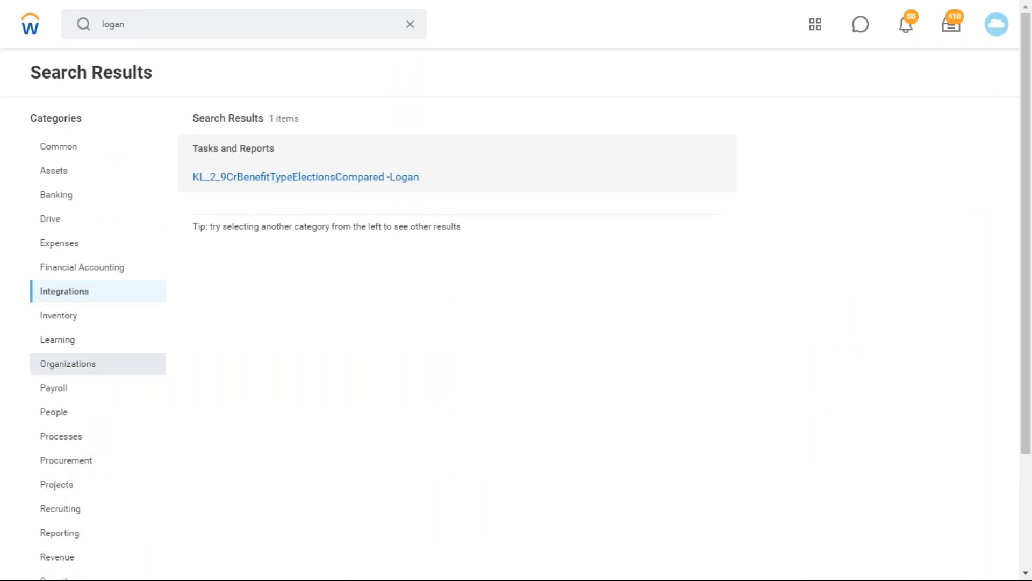
pyautogui.click(90, 420)
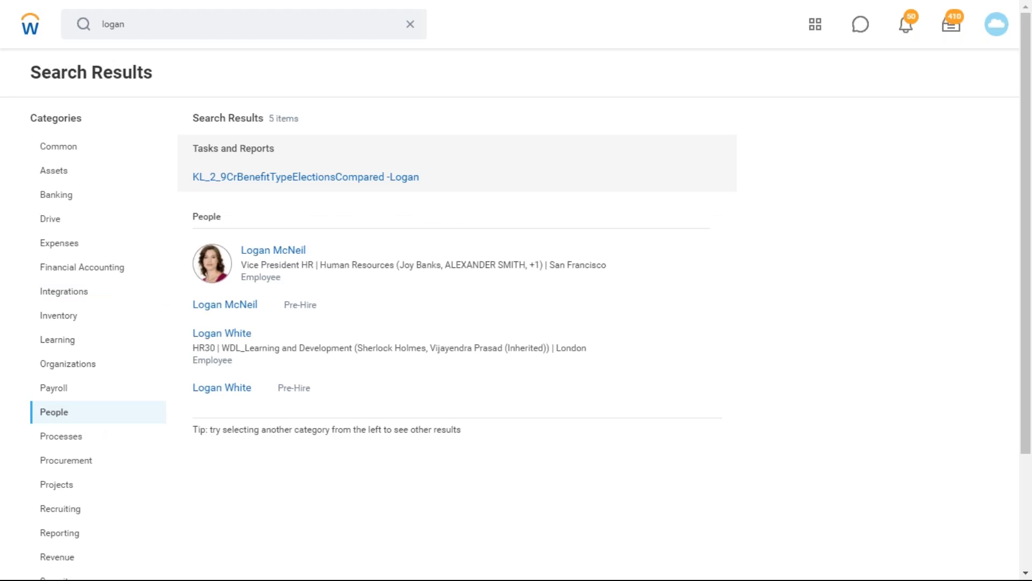
# Search for the same first name with the "worker:" prefix and open the profile of the Vice President HR
pyautogui.click(179, 26)
pyautogui.write('wor')
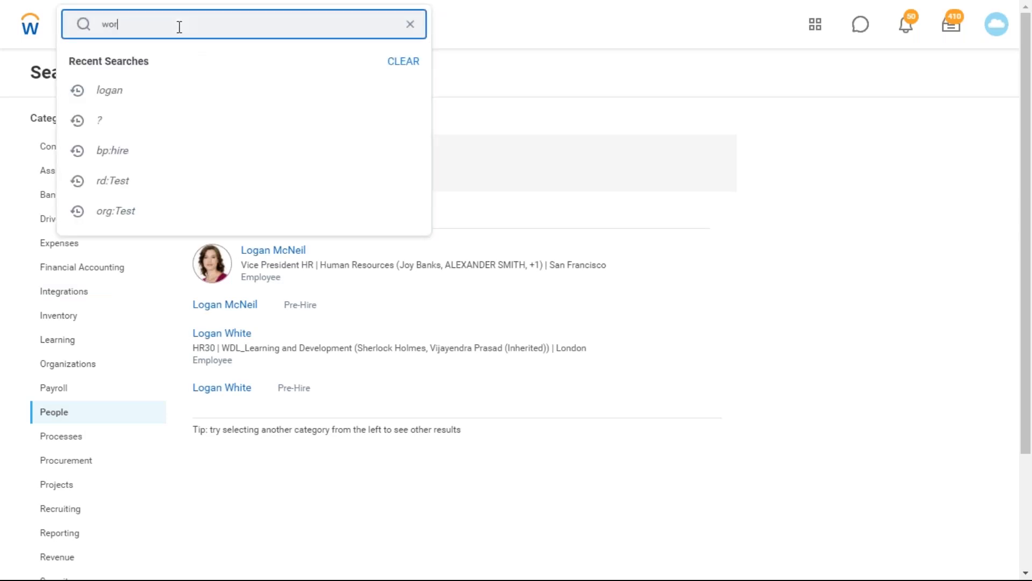
pyautogui.write('ker:logan')
pyautogui.press('Return')
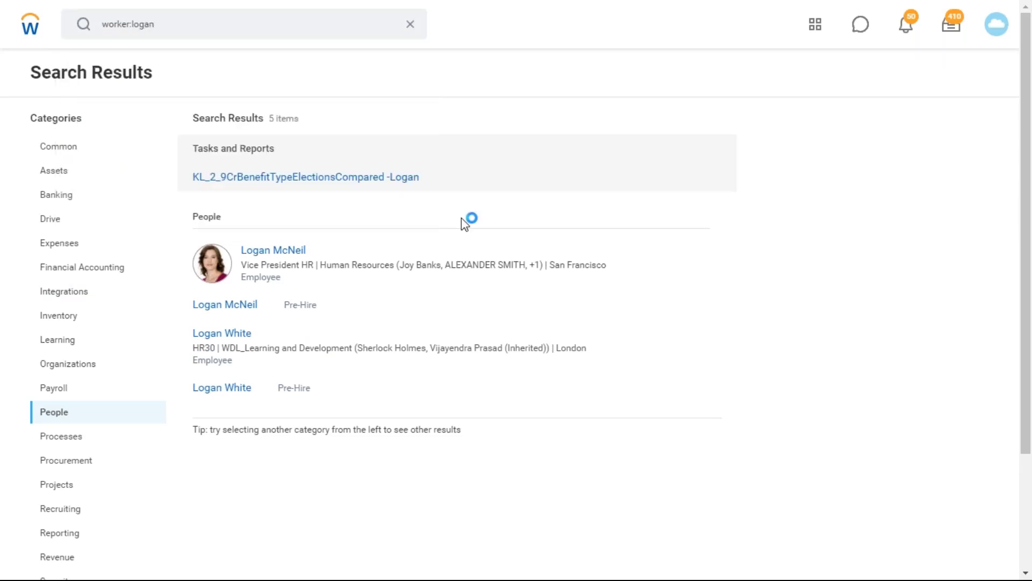
pyautogui.click(282, 174)
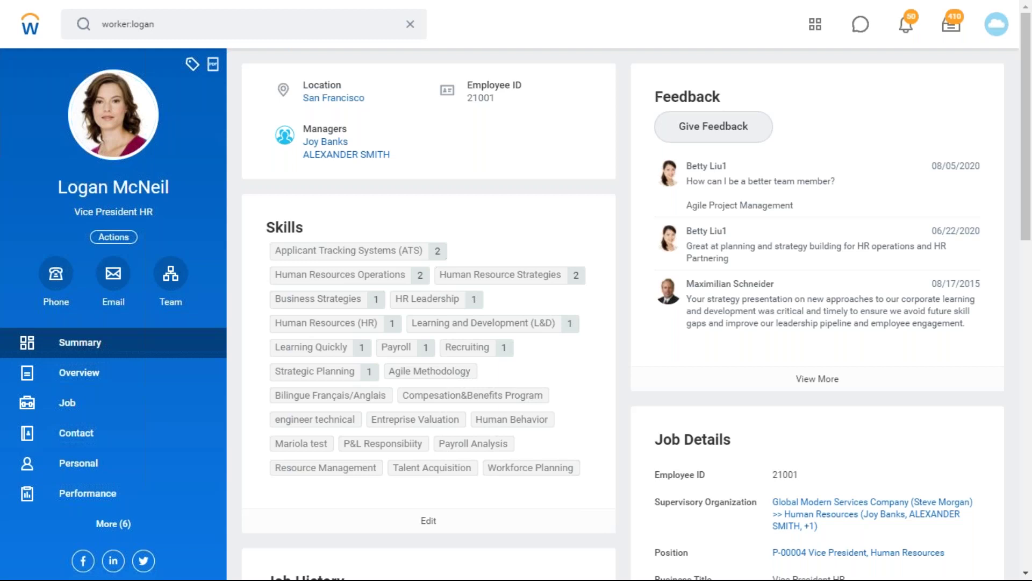
# Expand the full list of worker profile sections, view Compensation and return to the Summary
pyautogui.click(148, 519)
pyautogui.scroll(-3, 189, 433)
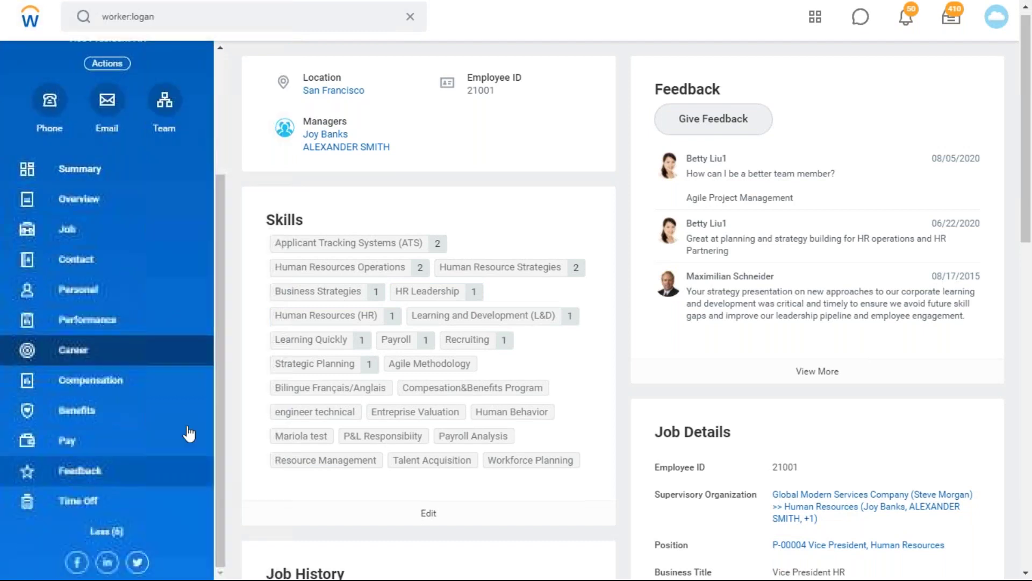
pyautogui.click(148, 385)
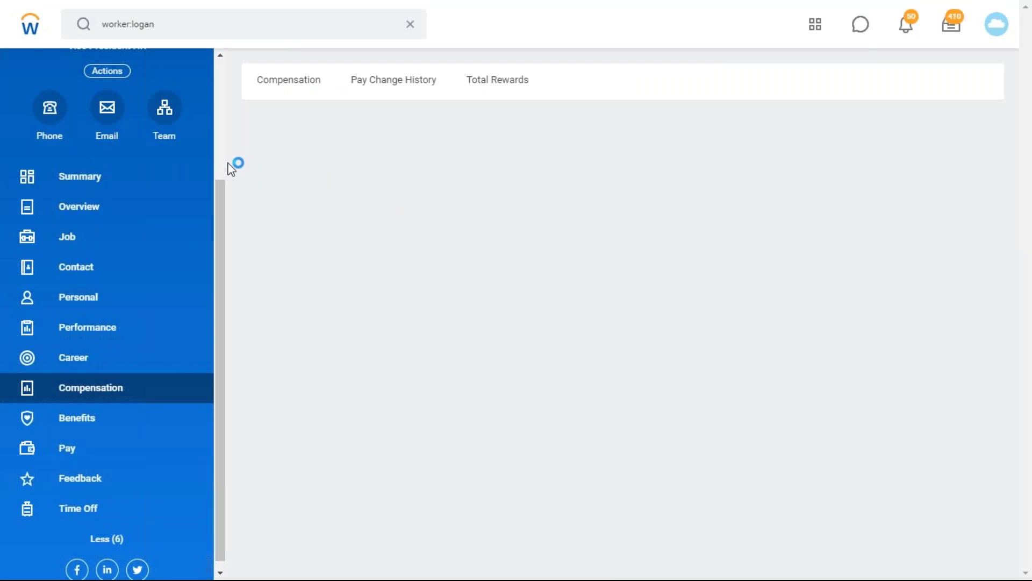
pyautogui.click(129, 175)
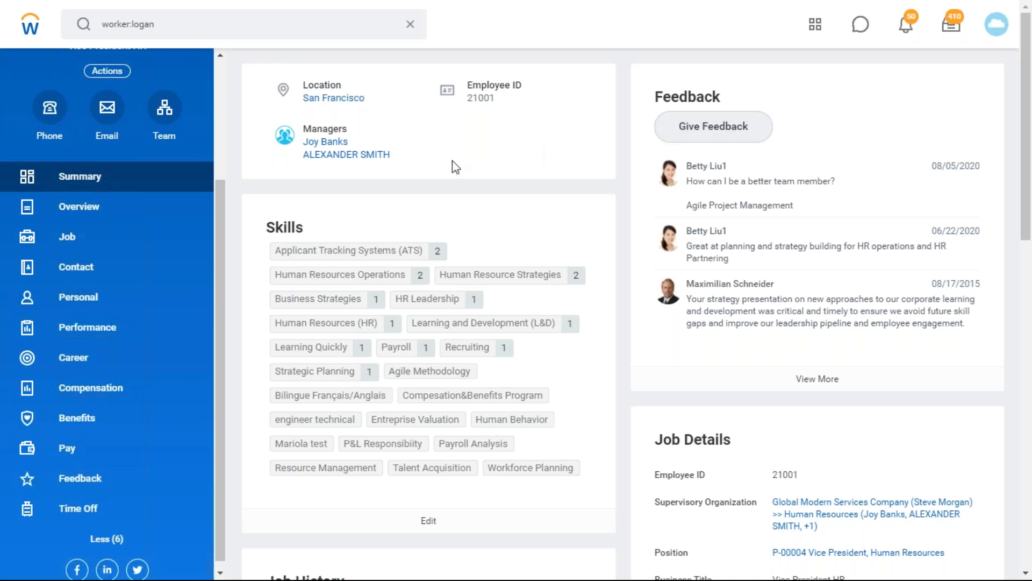
# Look through the worker's Job section, viewing Job Details and All Current Jobs
pyautogui.click(129, 245)
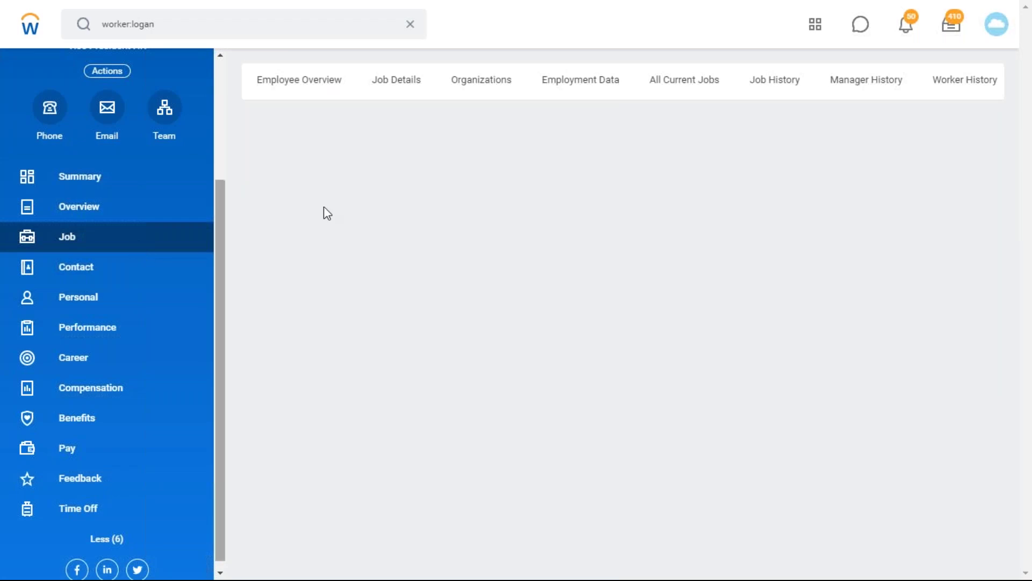
pyautogui.click(399, 90)
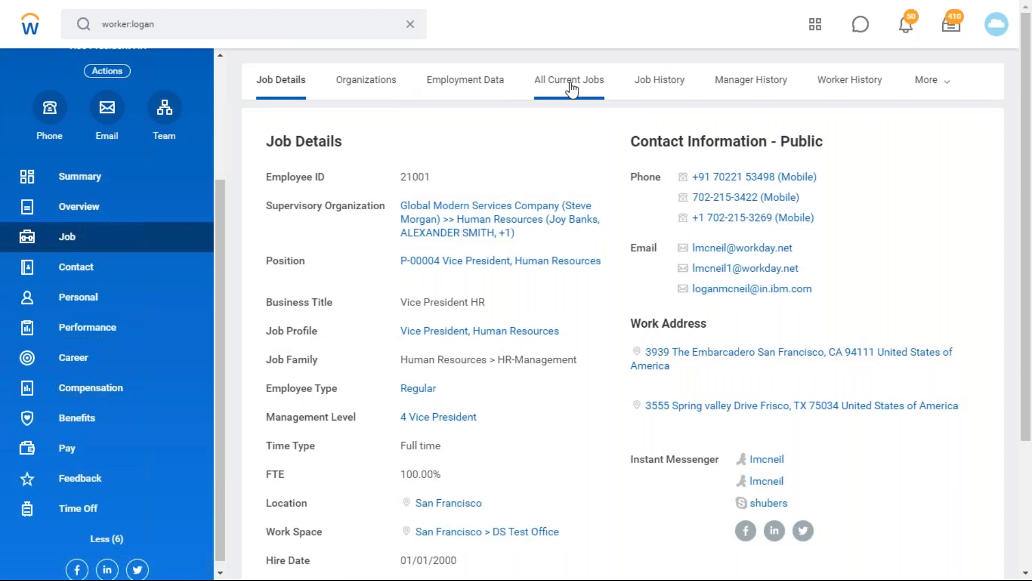
pyautogui.click(570, 82)
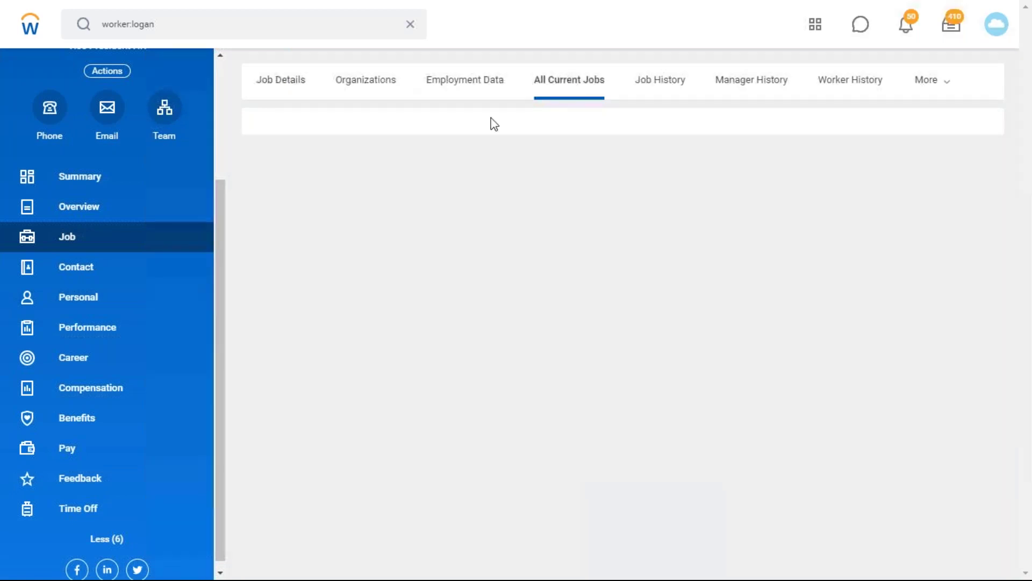
# Review the worker's contact information with the emergency contacts, and read through the Personal Information
pyautogui.click(135, 277)
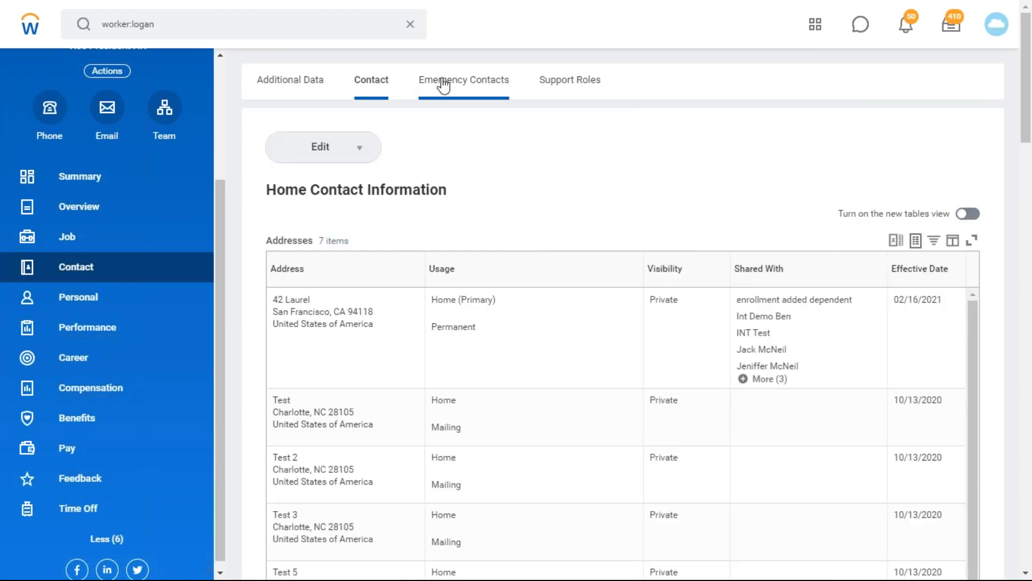
pyautogui.click(428, 82)
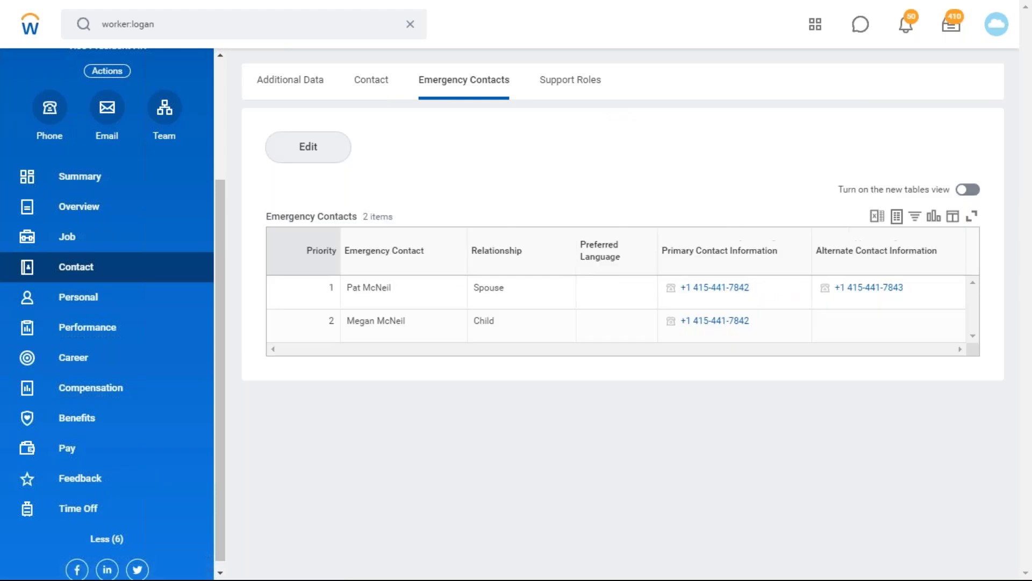
pyautogui.click(148, 308)
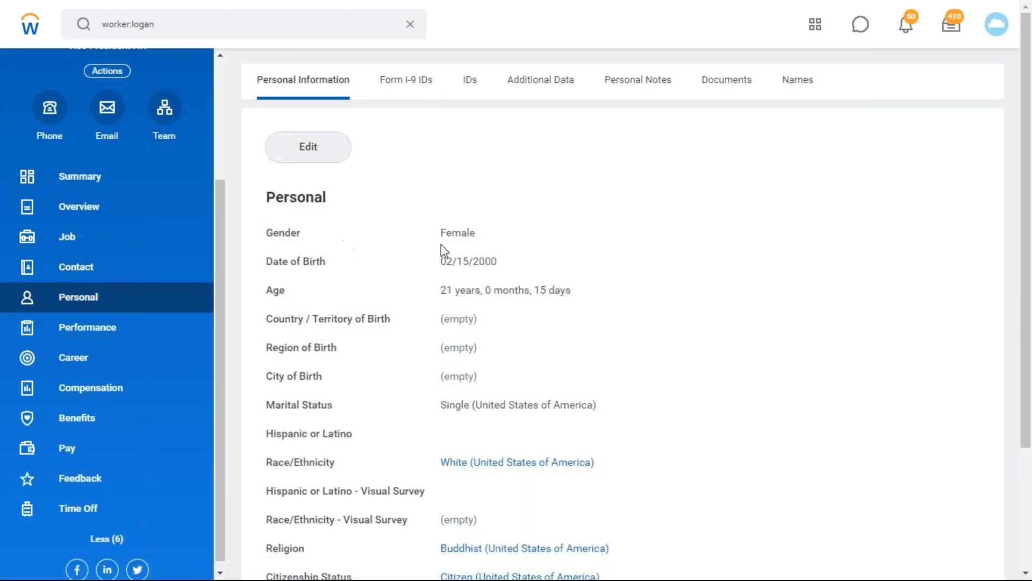
pyautogui.scroll(-3, 441, 246)
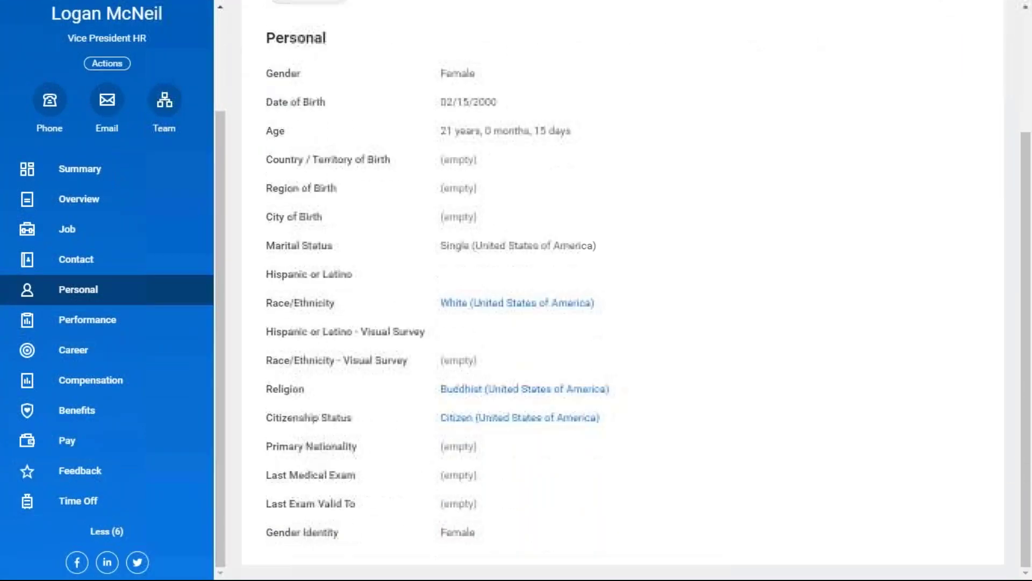
pyautogui.scroll(2, 420, 270)
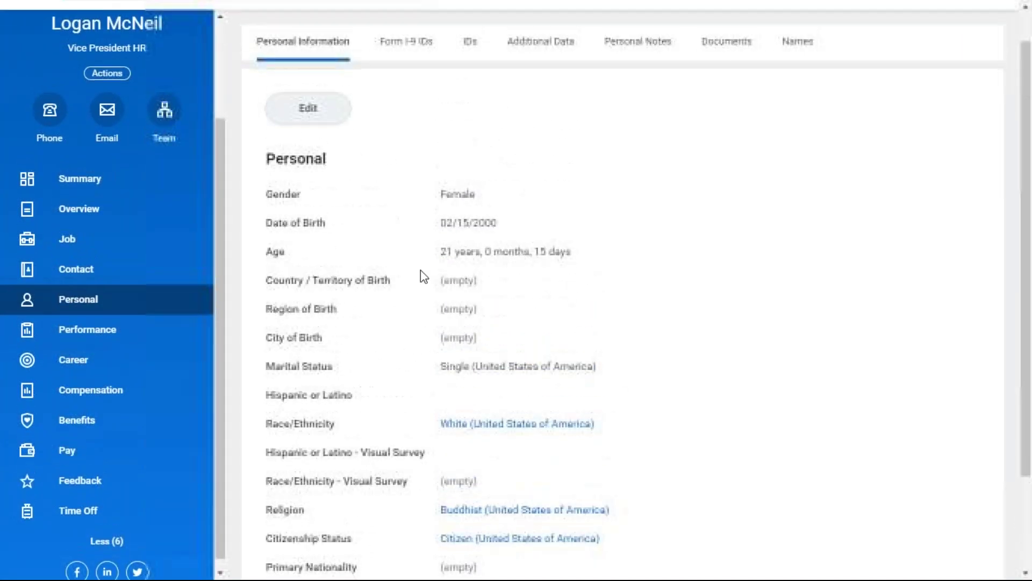
# Look through the worker's Performance section with its reviews, and go on to the Career and Compensation sections
pyautogui.click(115, 347)
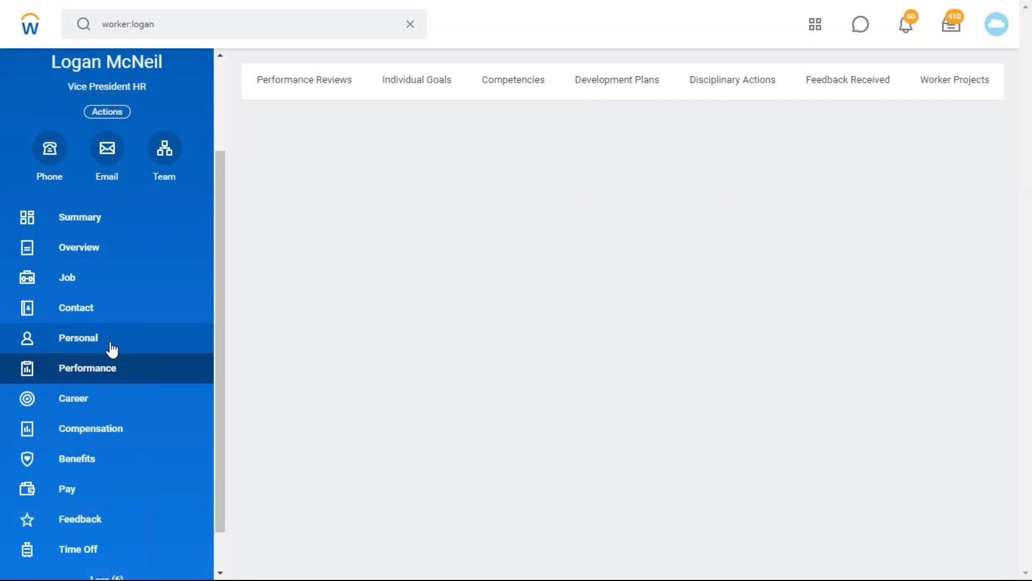
pyautogui.click(112, 350)
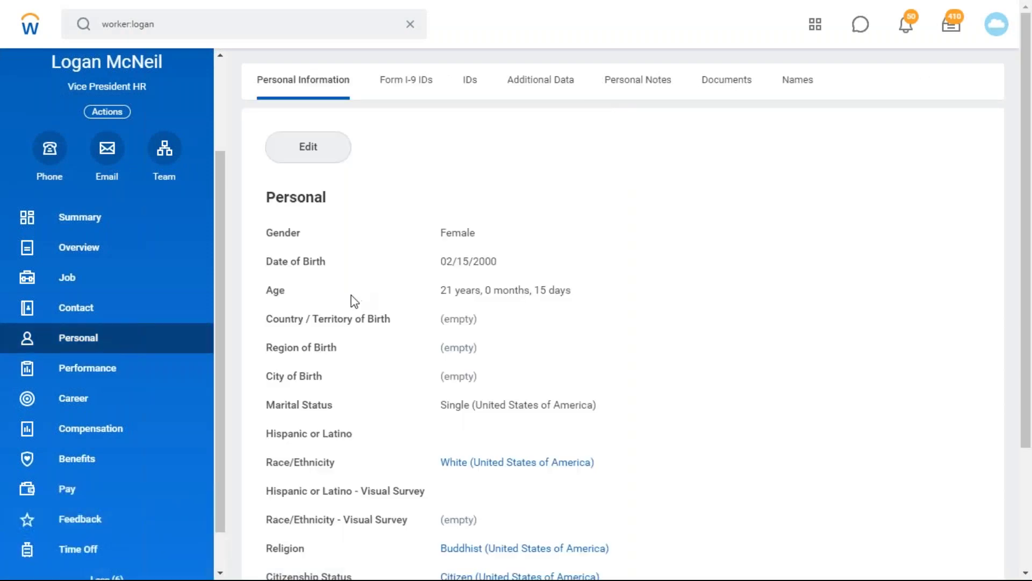
pyautogui.click(183, 367)
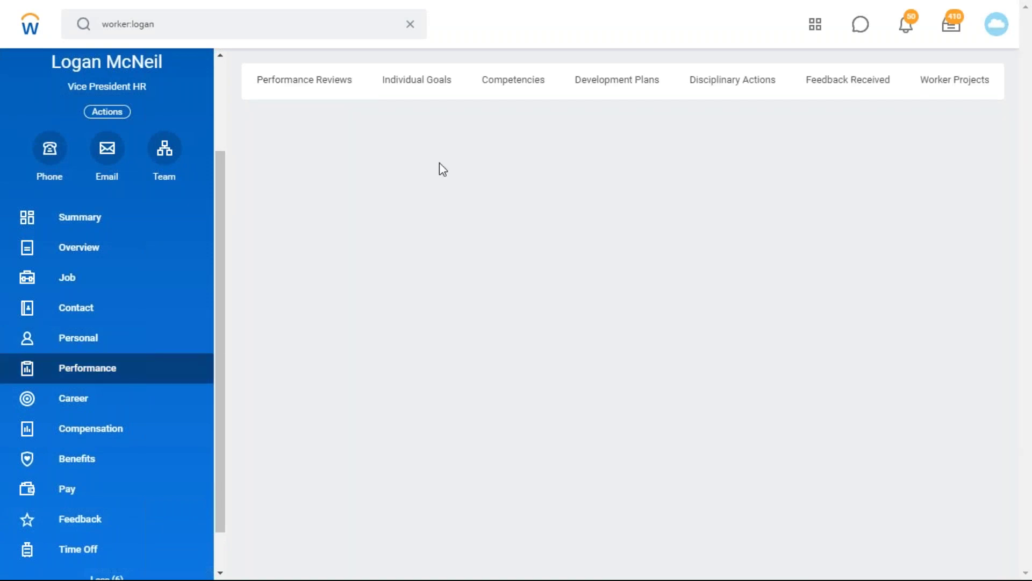
pyautogui.click(414, 105)
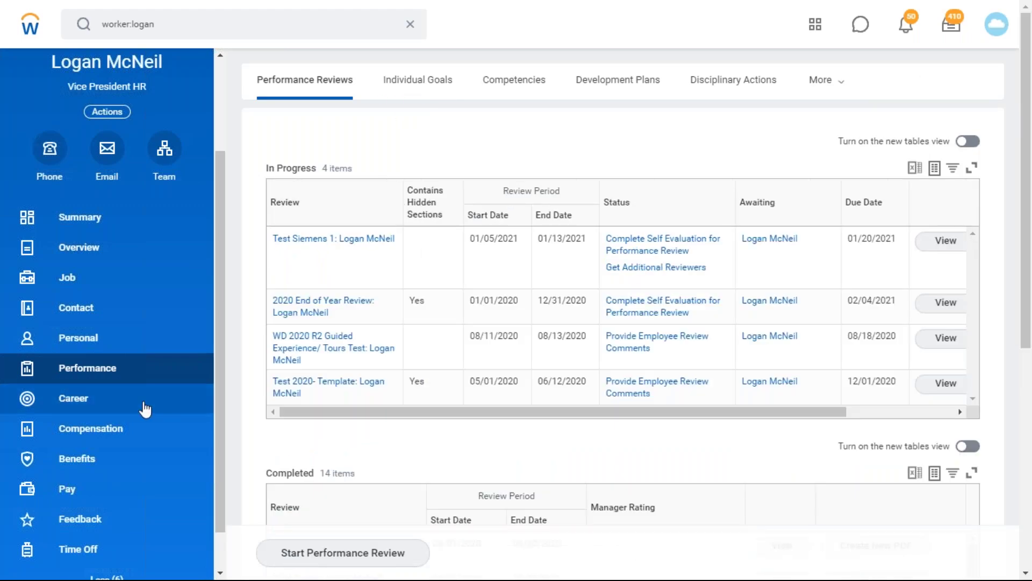
pyautogui.click(145, 409)
pyautogui.click(138, 431)
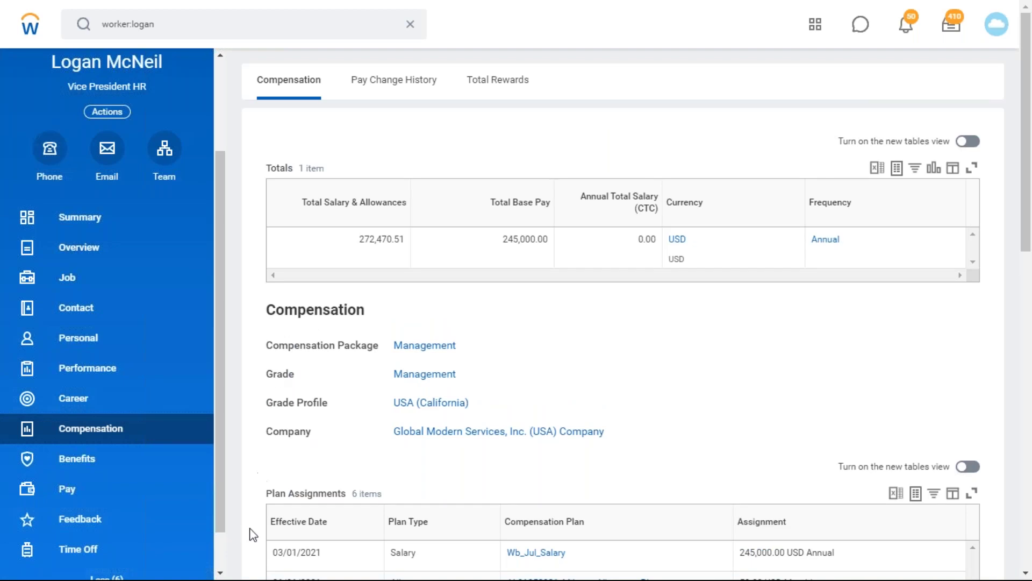
# View the worker's Time Off section and open the list of actions available for this worker
pyautogui.scroll(-2, 150, 507)
pyautogui.click(150, 503)
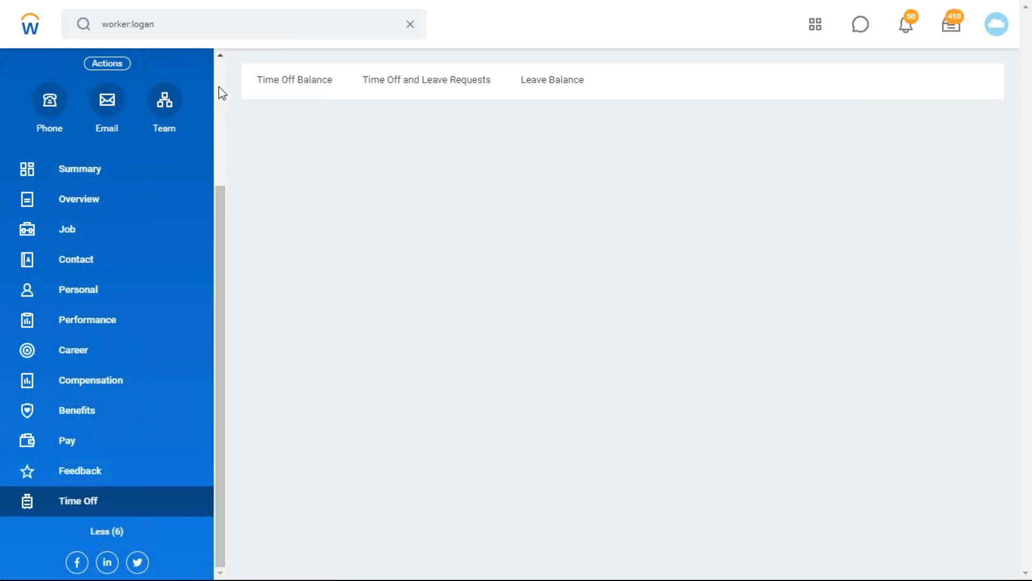
pyautogui.scroll(3, 216, 87)
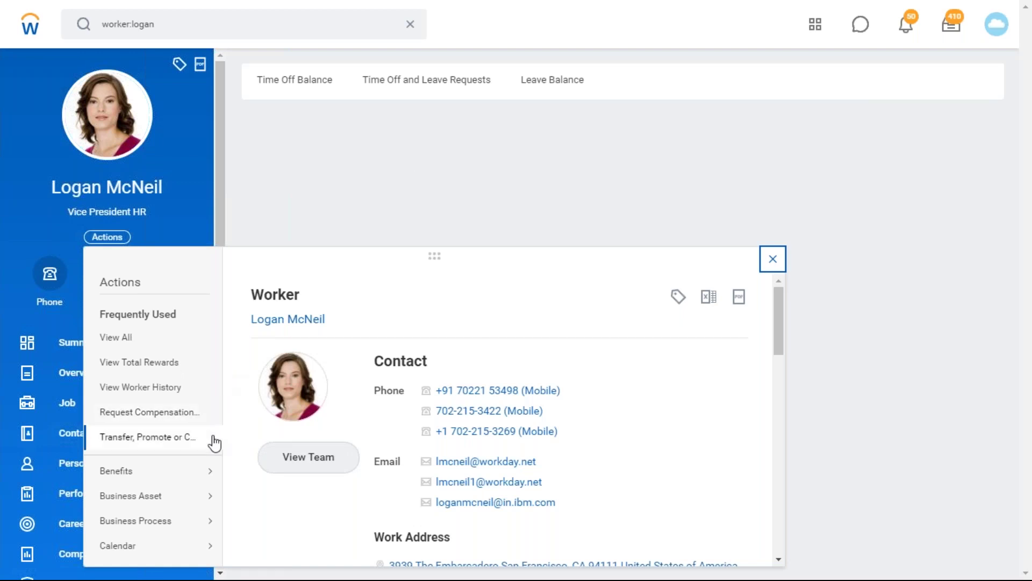
# Look through the actions available for the worker under Compensation and Job Change, including Terminate Employee
pyautogui.moveTo(209, 470)
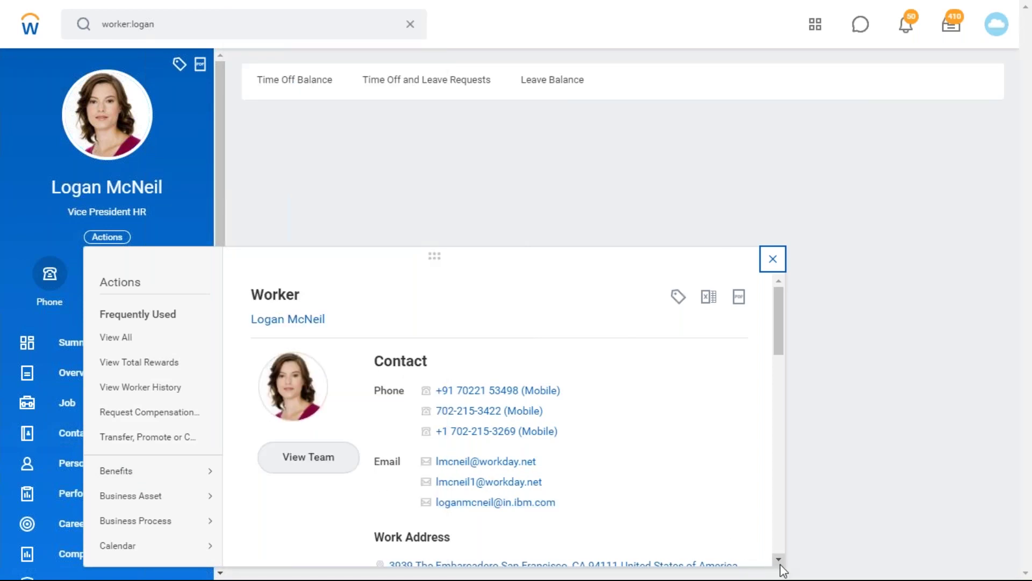
pyautogui.click(779, 561)
pyautogui.scroll(-4, 581, 490)
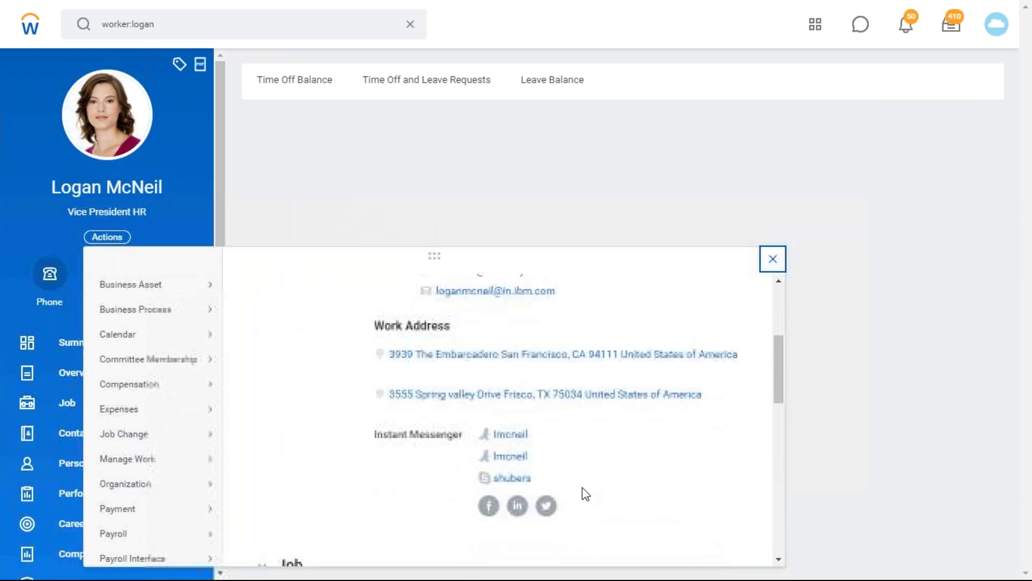
pyautogui.moveTo(198, 390)
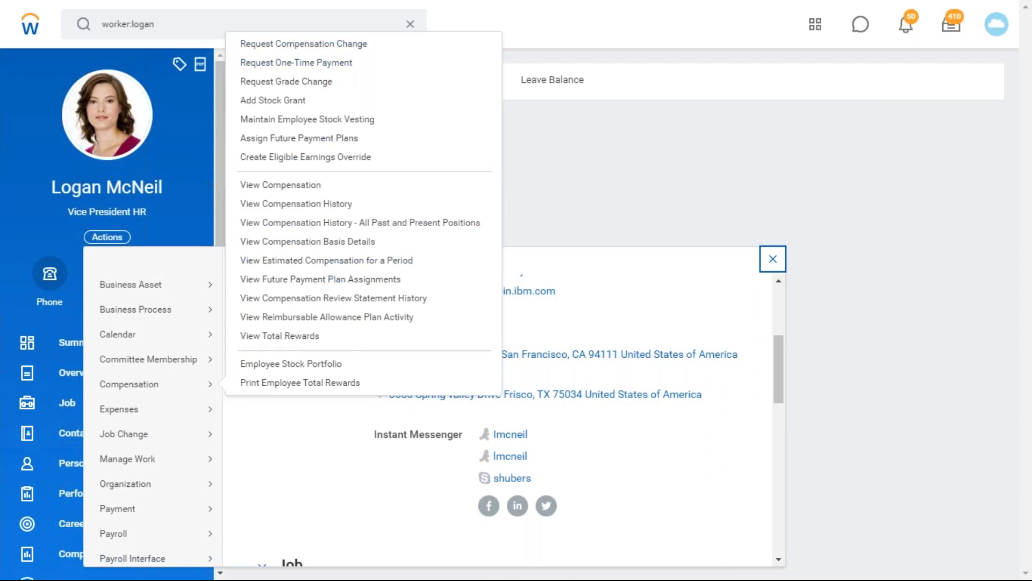
pyautogui.moveTo(196, 434)
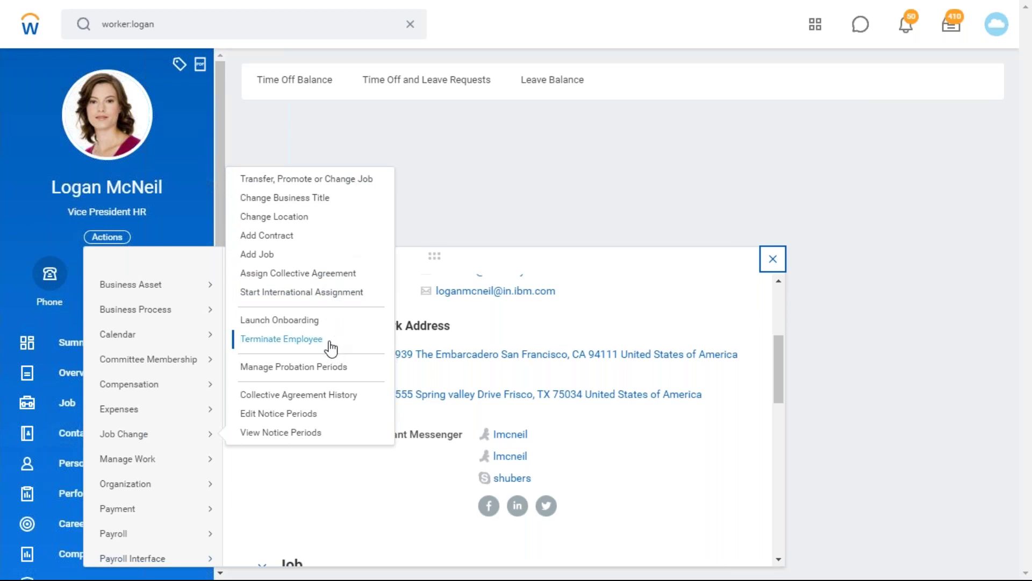
pyautogui.click(299, 228)
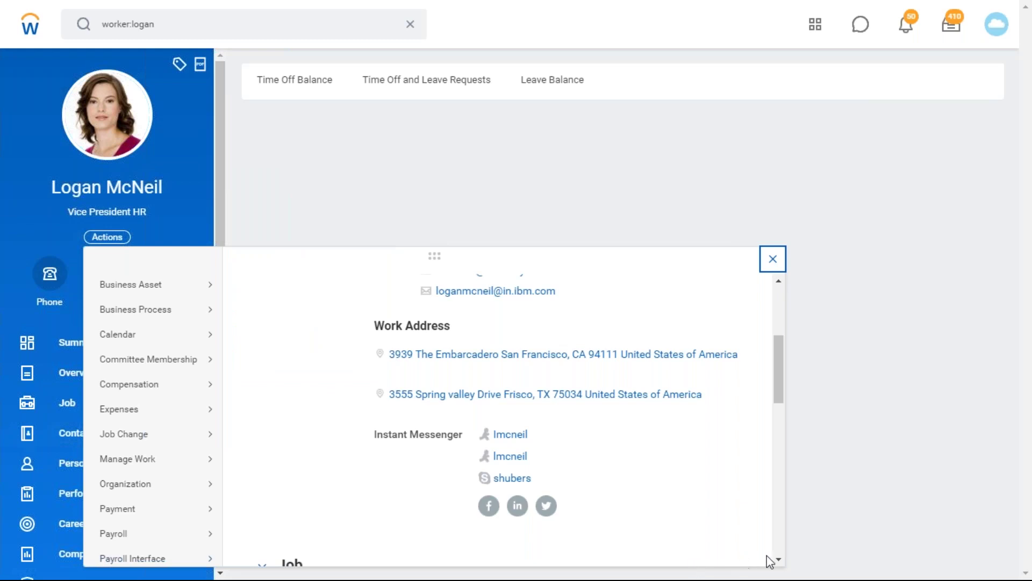
# Look through the worker's Personal Data and Additional Data actions, and return to the Workday home page
pyautogui.scroll(-5, 779, 562)
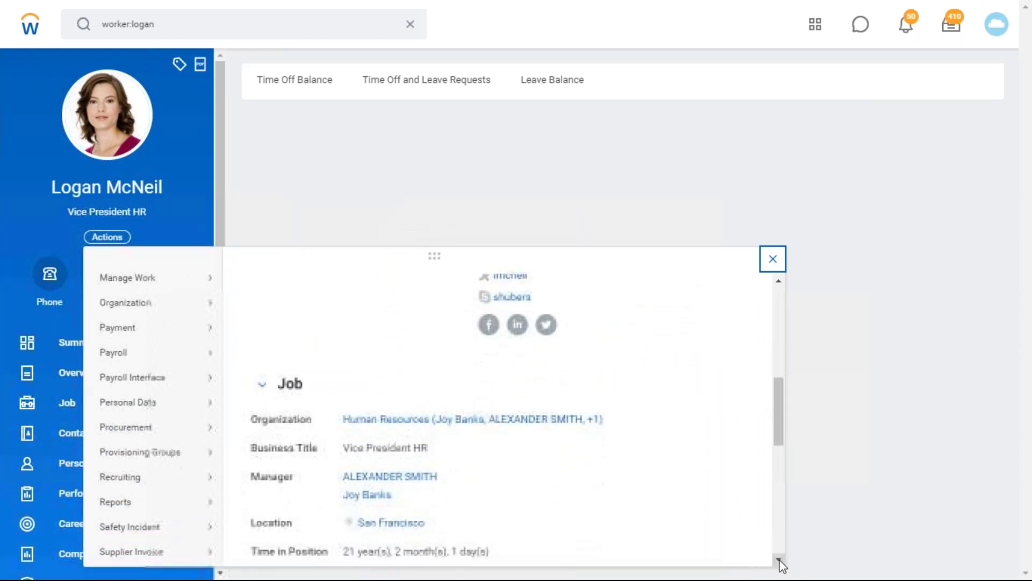
pyautogui.moveTo(207, 410)
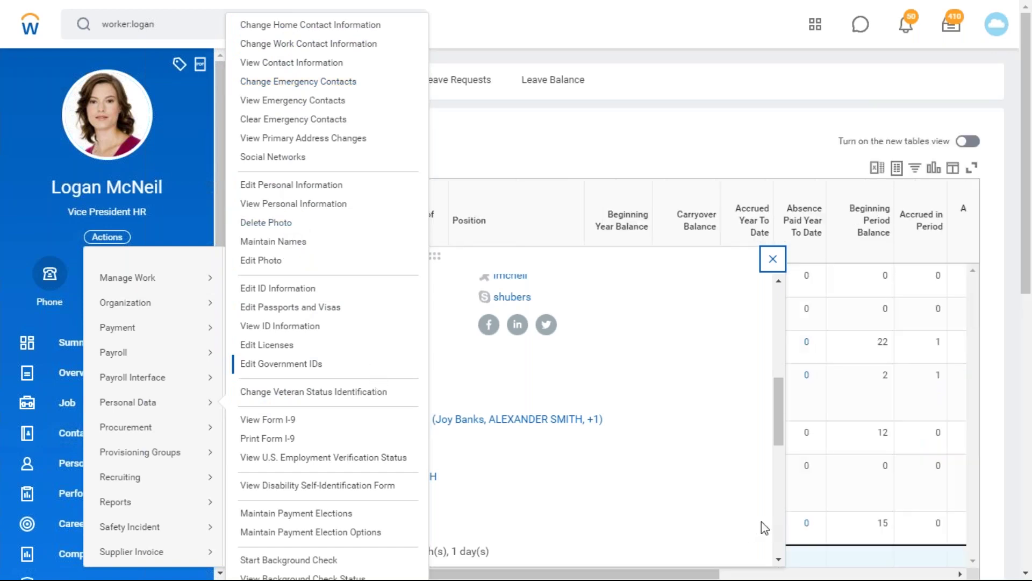
pyautogui.scroll(-9, 782, 532)
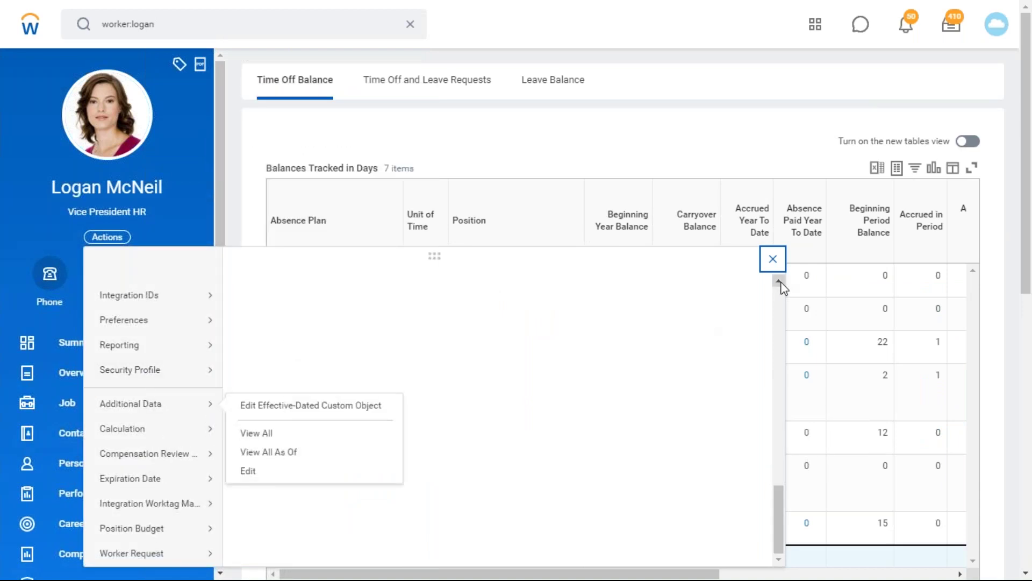
pyautogui.scroll(8, 782, 287)
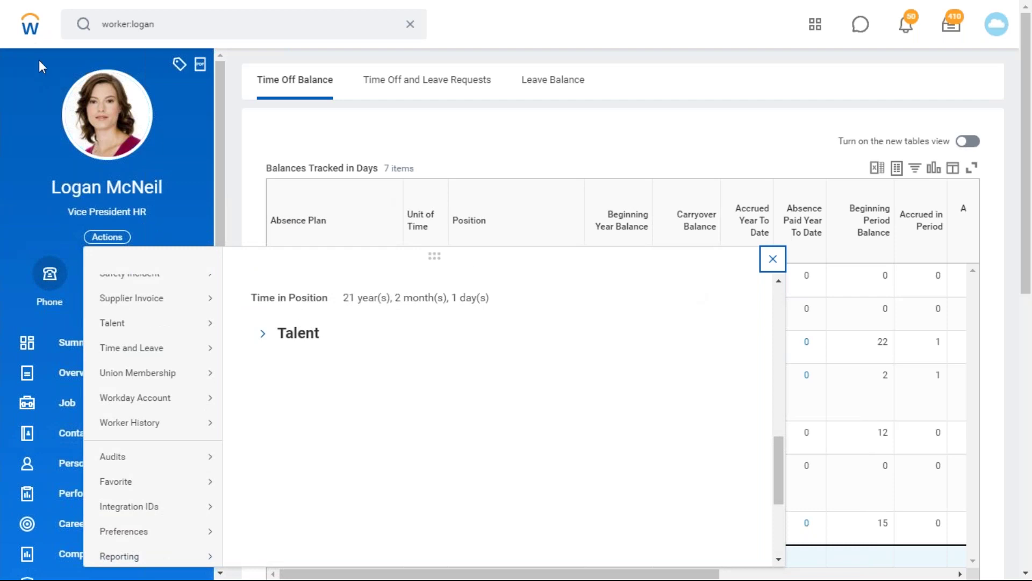
pyautogui.click(32, 27)
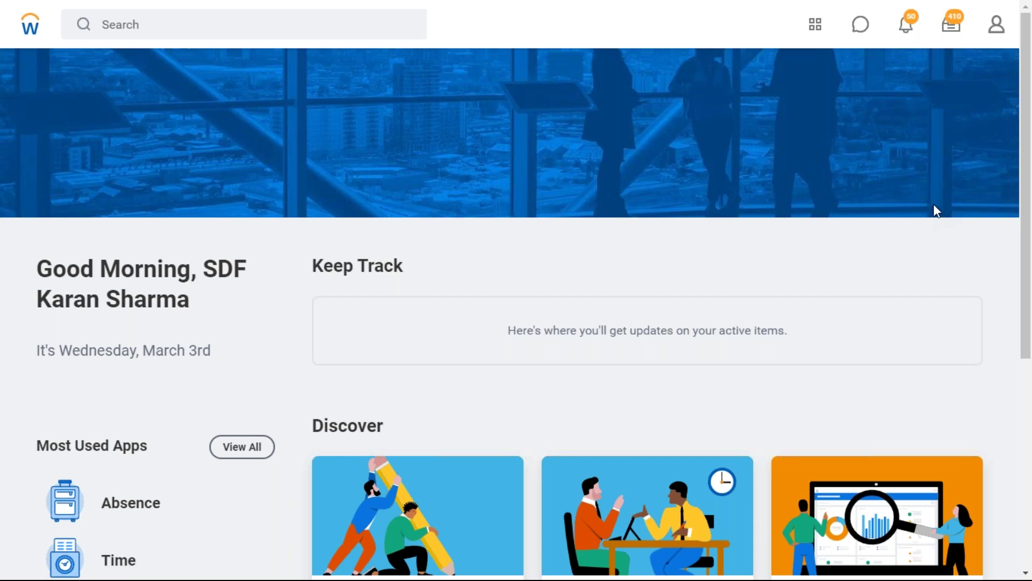
# Switch to the PowerPoint presentation and go to slide 15 with the Worker object and its related objects
pyautogui.hotkey('alt', 'Tab')
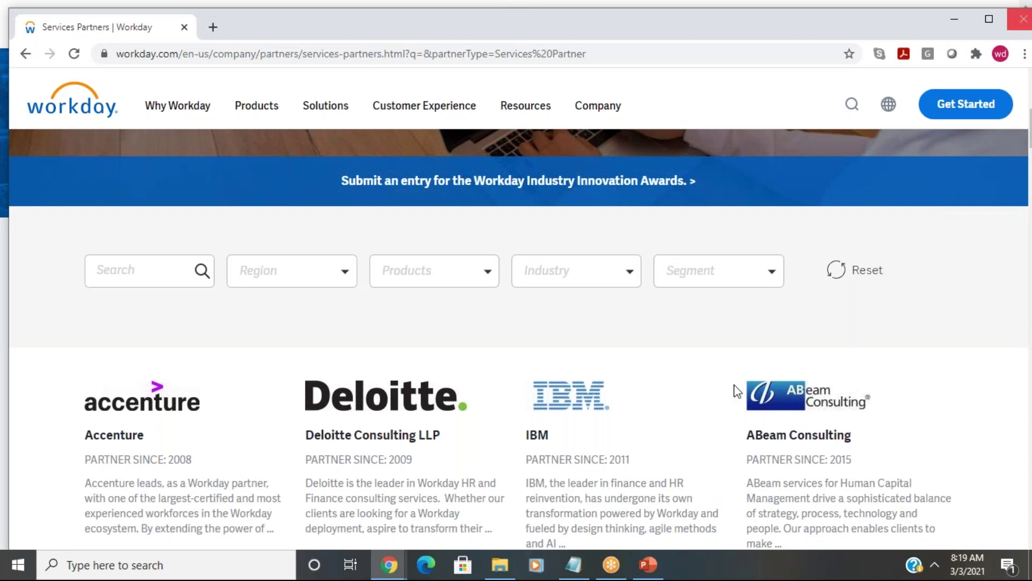
pyautogui.hotkey('alt', 'Tab')
pyautogui.hotkey('alt', 'Tab')
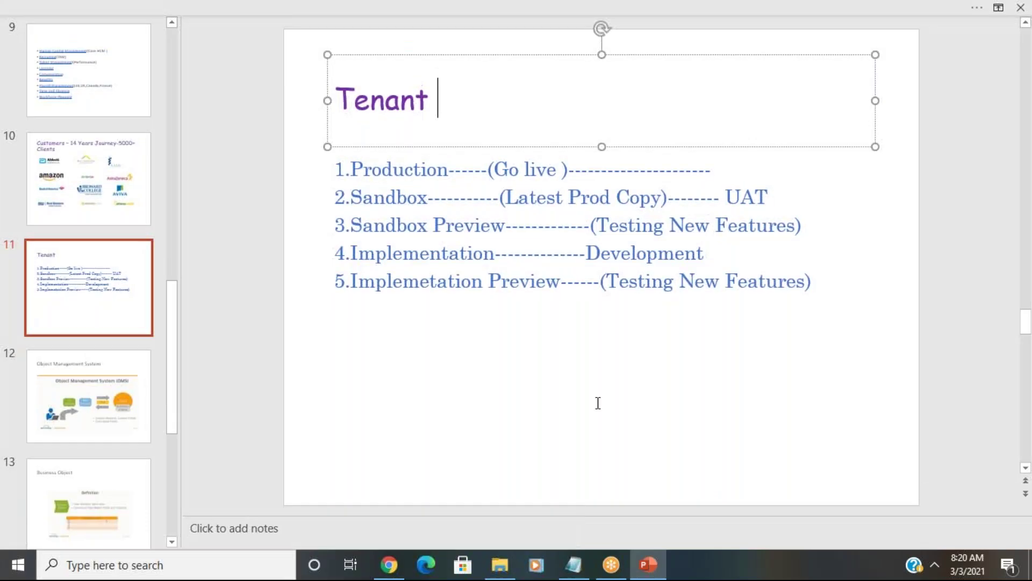
pyautogui.click(118, 436)
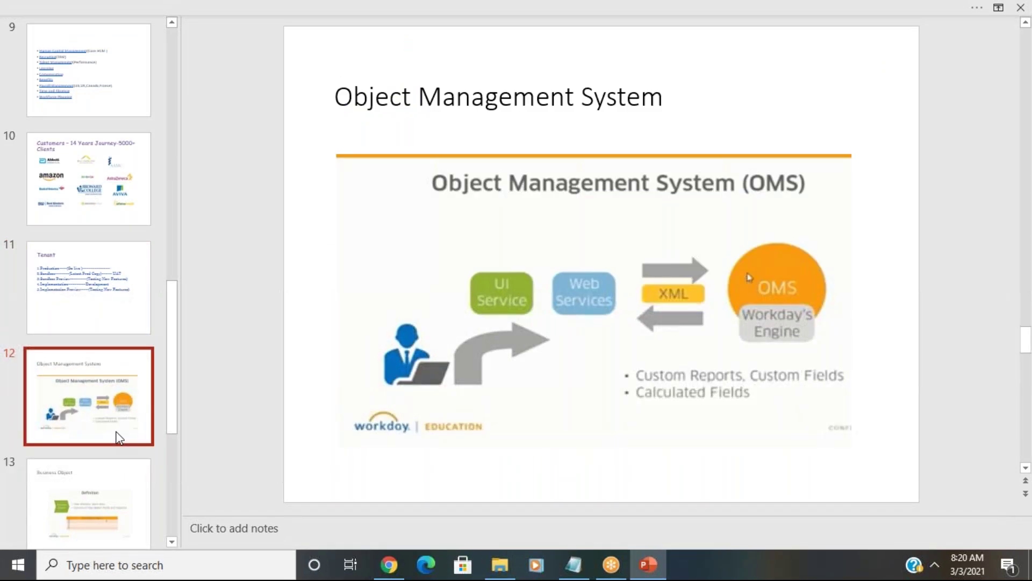
pyautogui.press('Down')
pyautogui.press('Down')
pyautogui.press('Down')
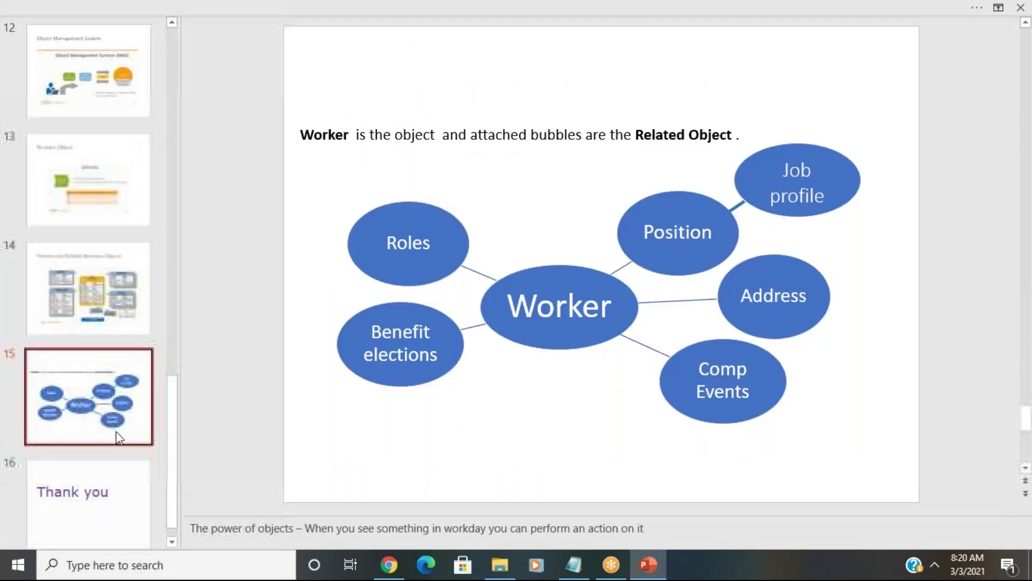
# Switch back to Workday in Chrome and open the signed-in user's own worker profile
pyautogui.click(389, 565)
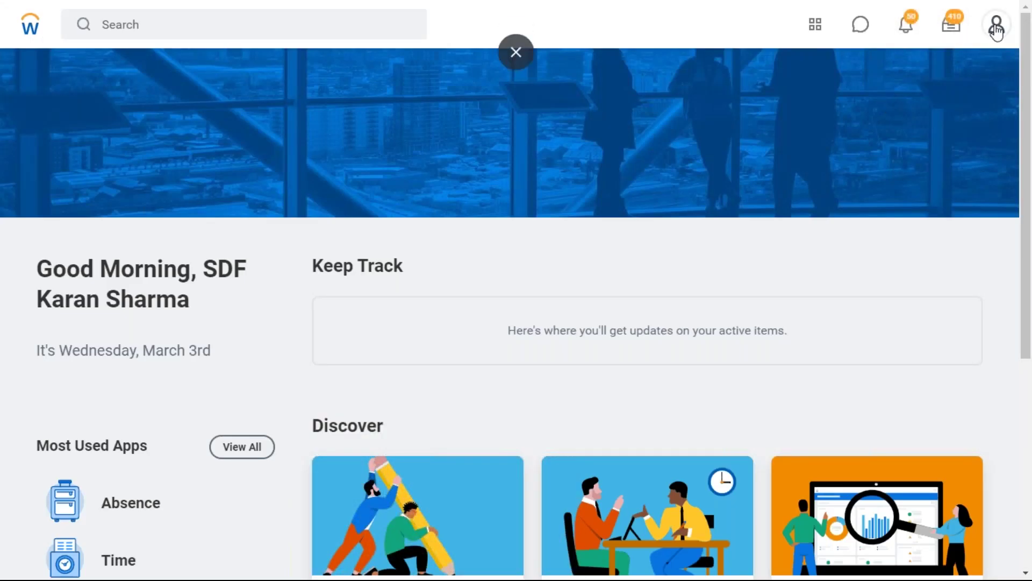
pyautogui.click(996, 28)
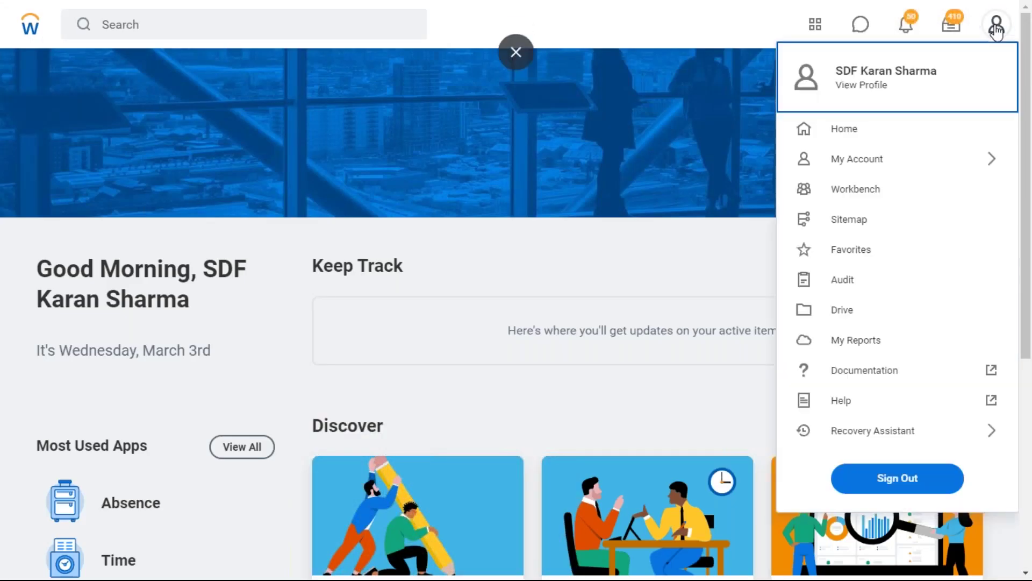
pyautogui.click(840, 100)
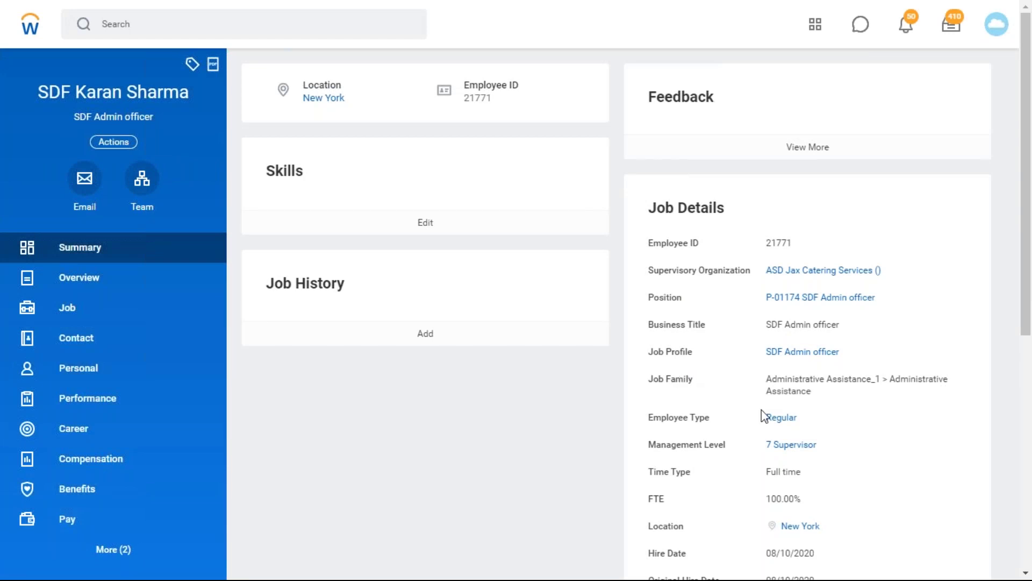
pyautogui.tripleClick(798, 323)
pyautogui.click(596, 338)
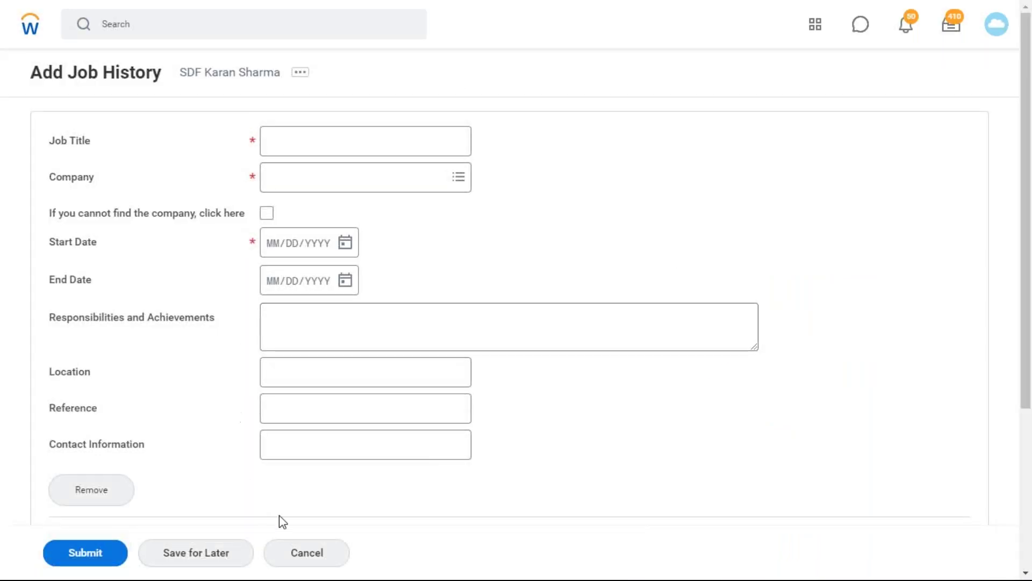
pyautogui.click(320, 553)
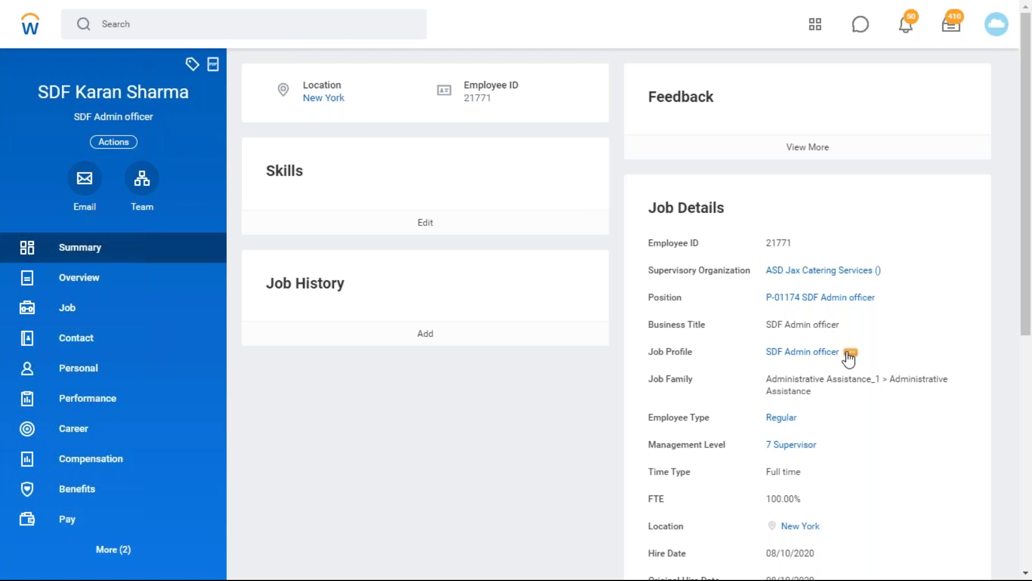
# Look through the related actions of the SDF Admin officer job profile, including Additional Data, and close them
pyautogui.click(849, 355)
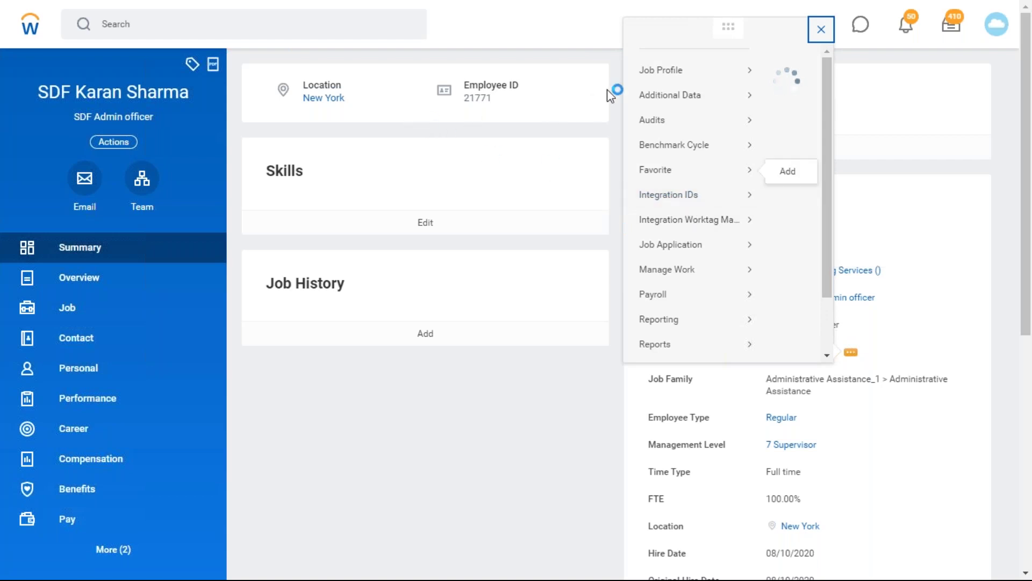
pyautogui.moveTo(639, 78)
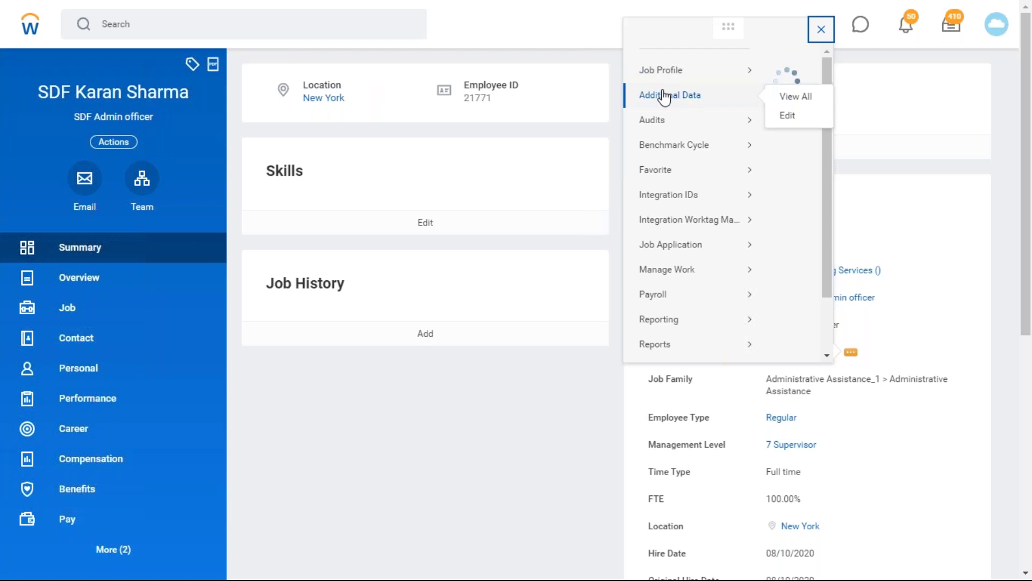
pyautogui.moveTo(747, 119)
pyautogui.click(822, 123)
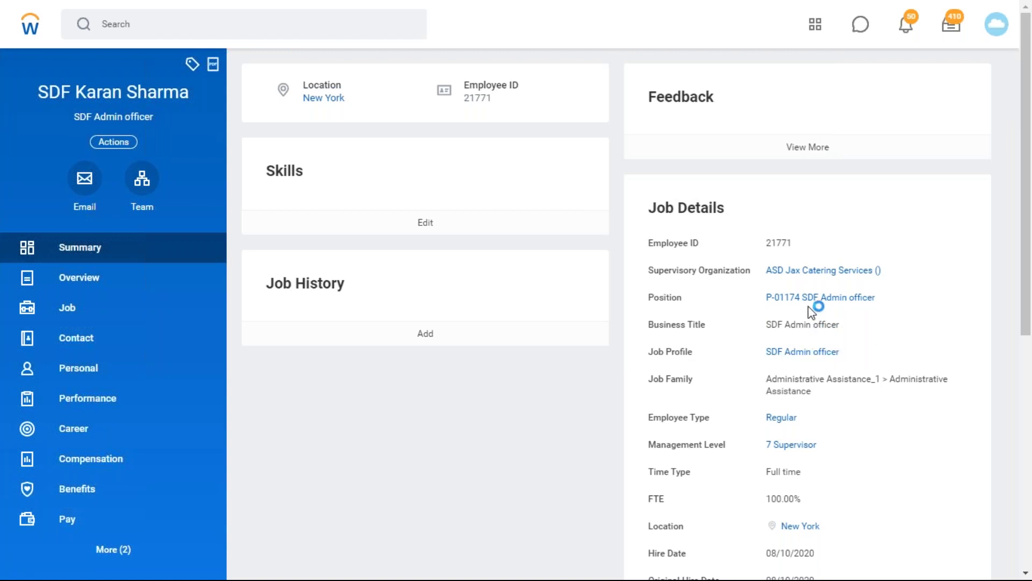
# Compare the Position and Job Profile entries in the worker's Job Details with the Worker object diagram in PowerPoint
pyautogui.moveTo(805, 355)
pyautogui.hotkey('alt', 'Tab')
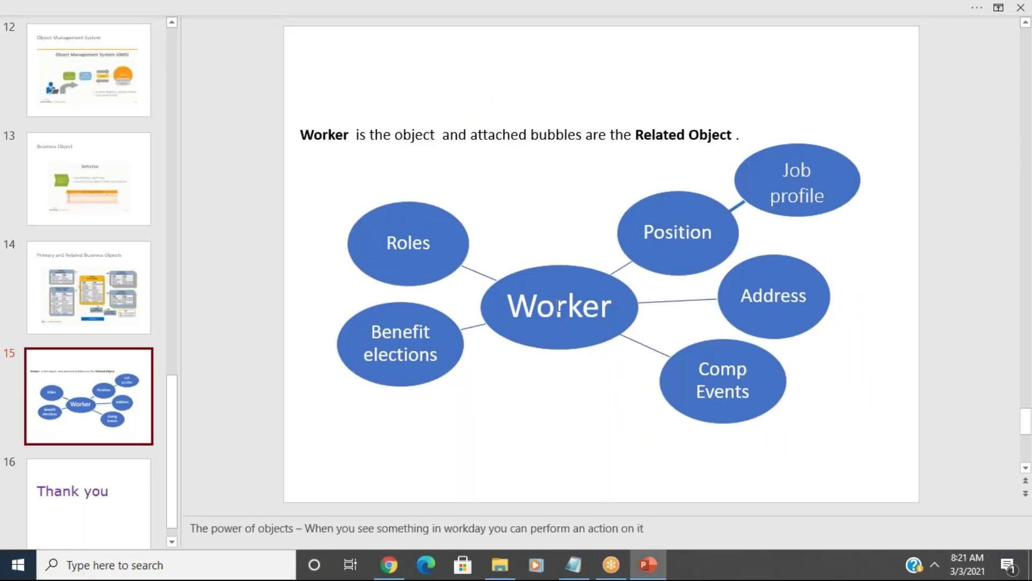
pyautogui.hotkey('alt', 'Tab')
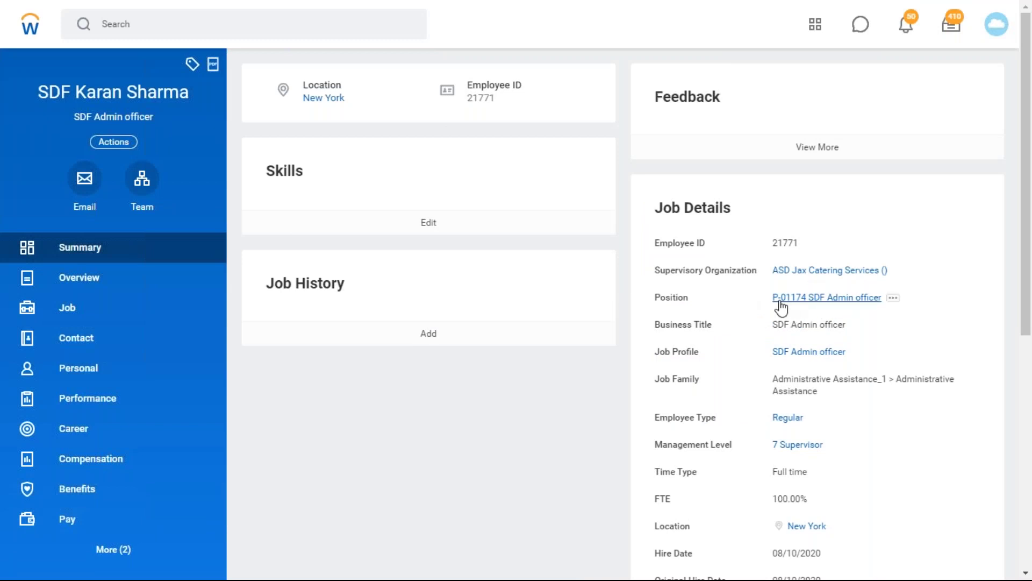
pyautogui.moveTo(790, 305)
pyautogui.hotkey('alt', 'Tab')
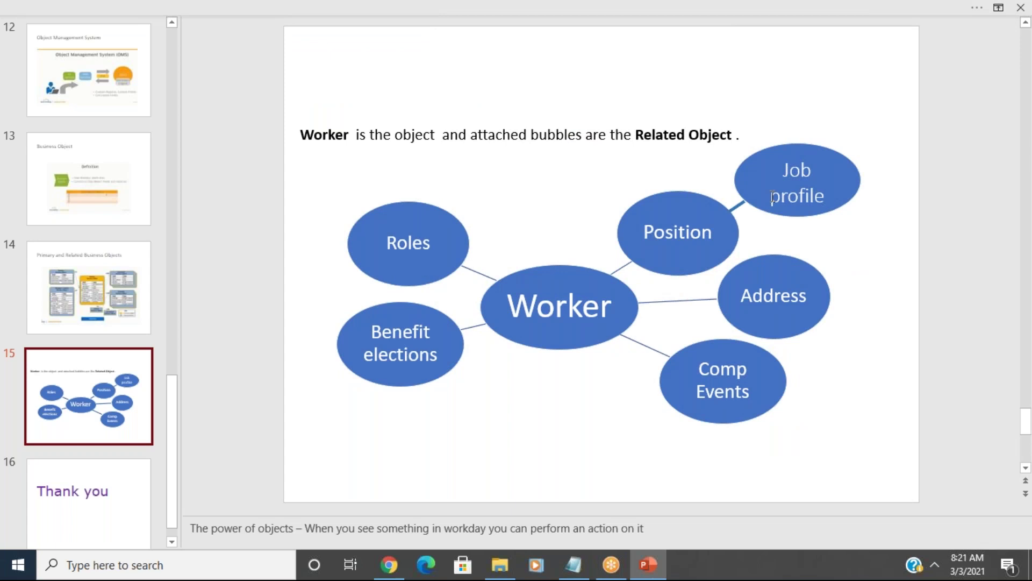
# Open the worker's SDF Admin officer position in Workday and go to its job profile, viewing the Characteristics
pyautogui.hotkey('alt', 'Tab')
pyautogui.click(822, 294)
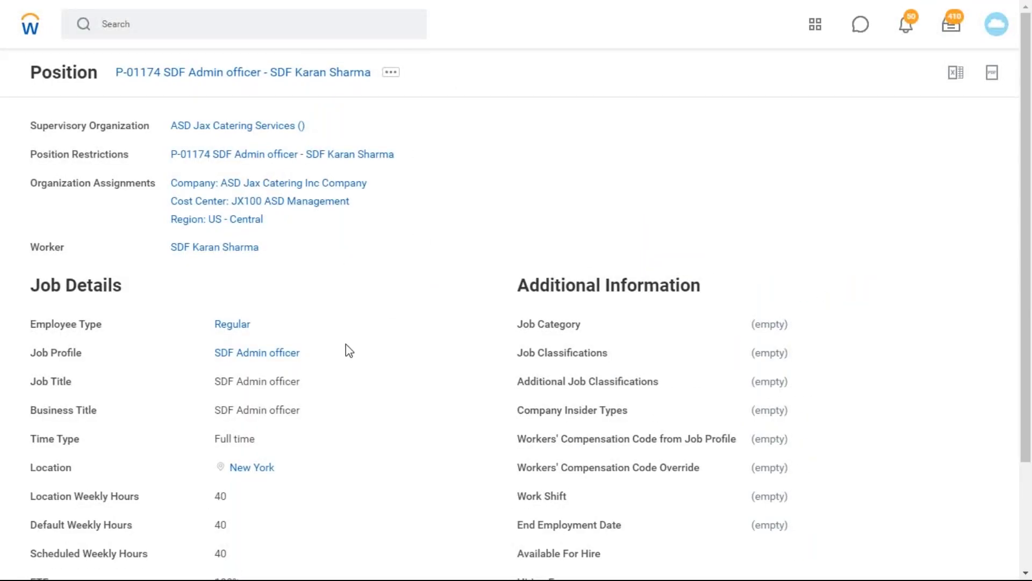
pyautogui.scroll(-1, 346, 351)
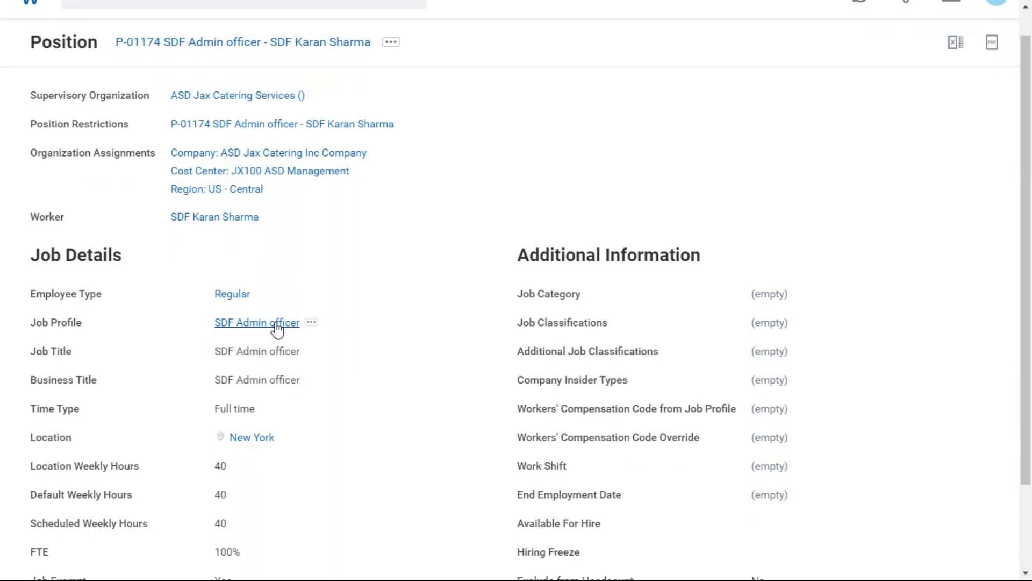
pyautogui.hotkey('alt', 'Tab')
pyautogui.click(878, 216)
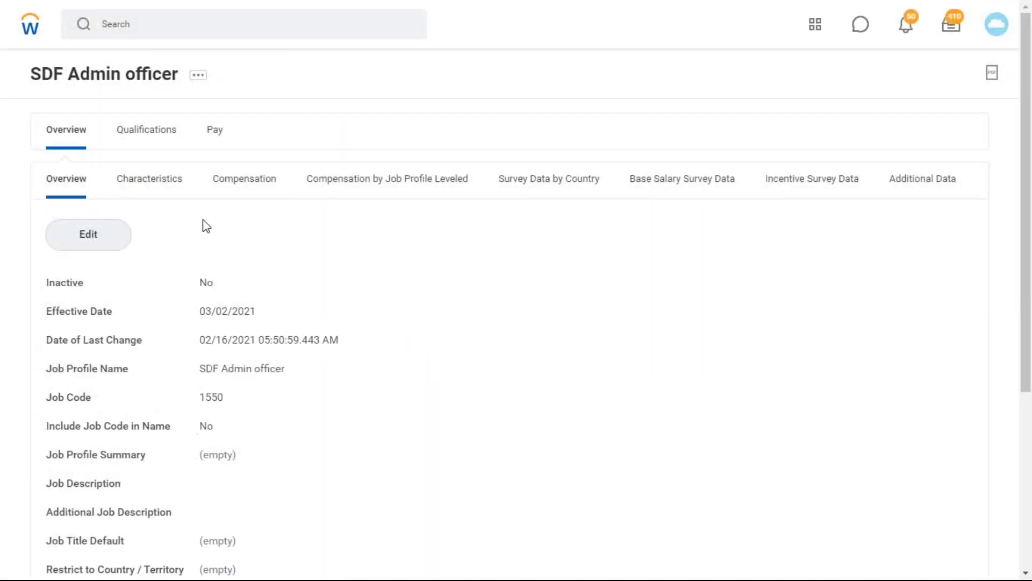
pyautogui.click(151, 183)
pyautogui.hotkey('alt', 'Tab')
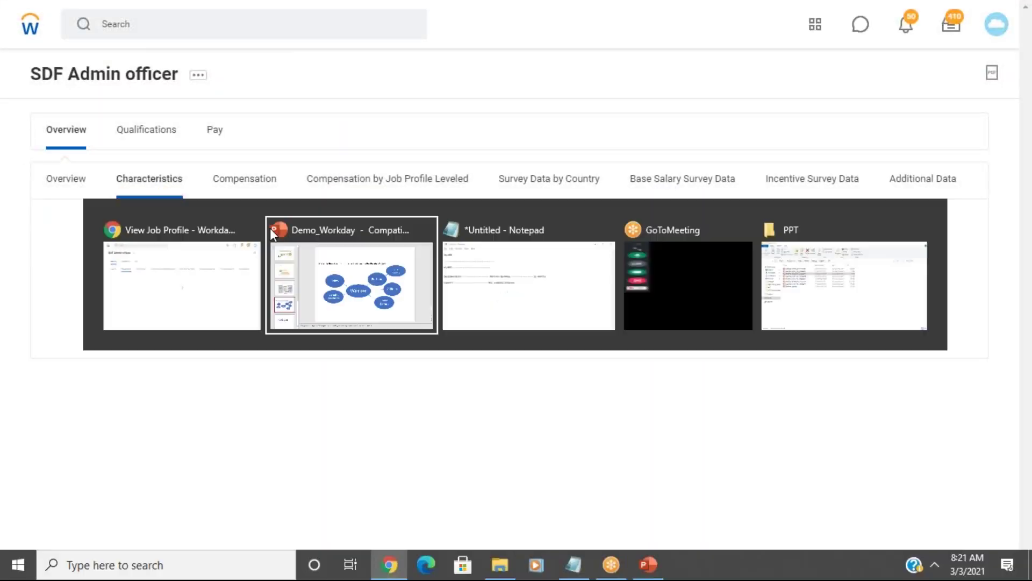
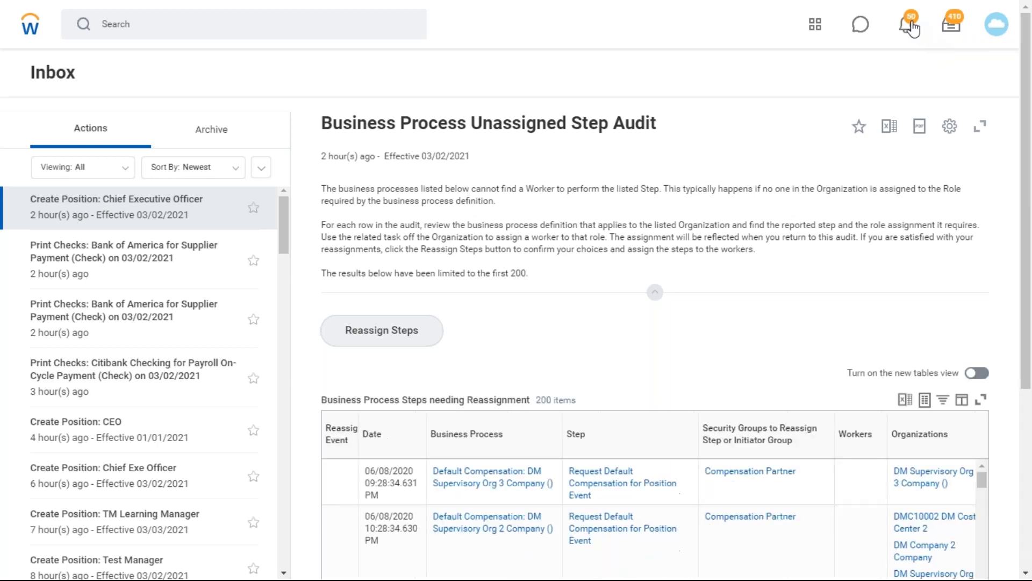
# View the Notifications page and go on to the My Reports list of generated files
pyautogui.click(912, 28)
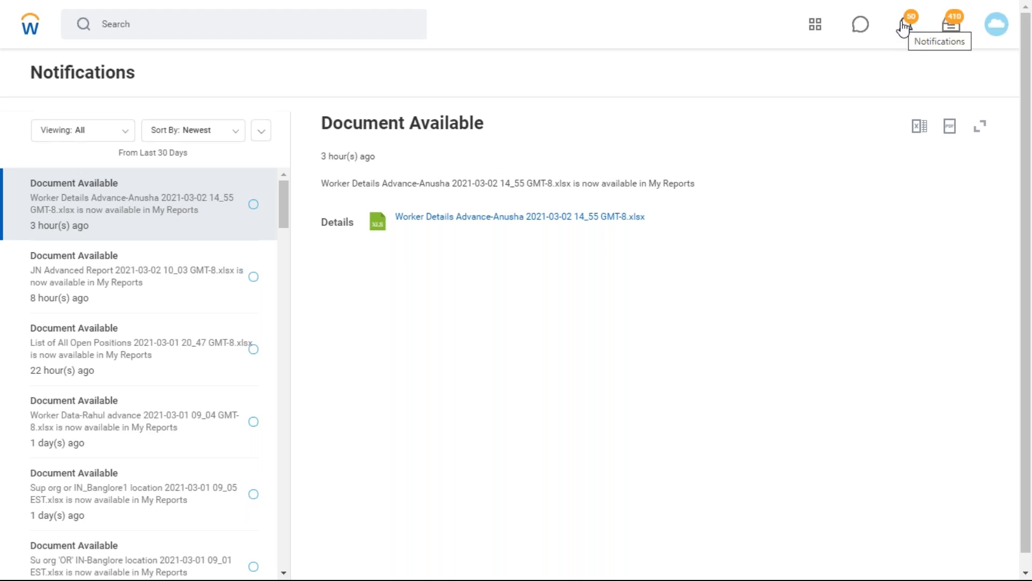
pyautogui.click(998, 31)
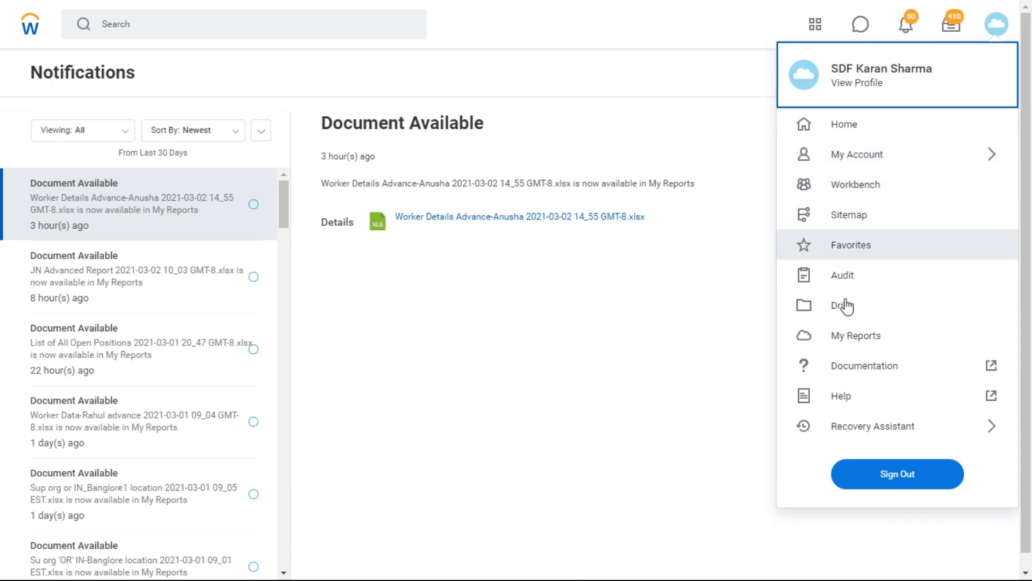
pyautogui.click(840, 349)
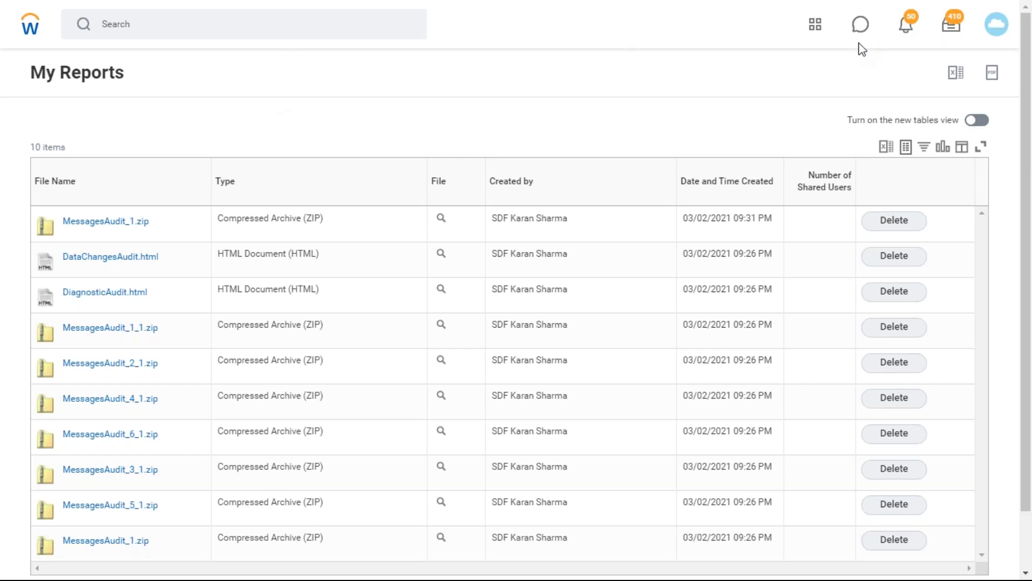
pyautogui.click(985, 33)
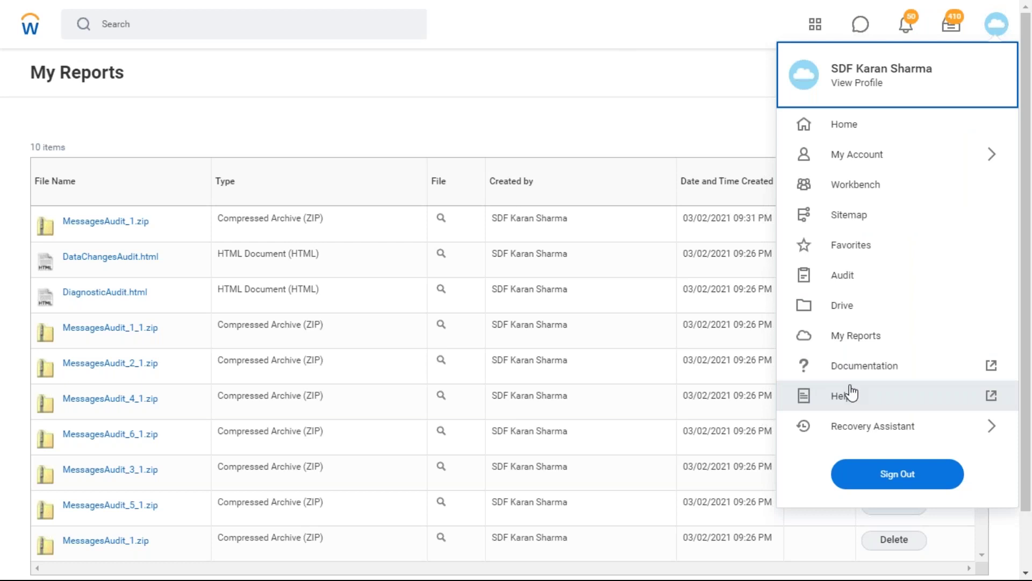
pyautogui.click(518, 136)
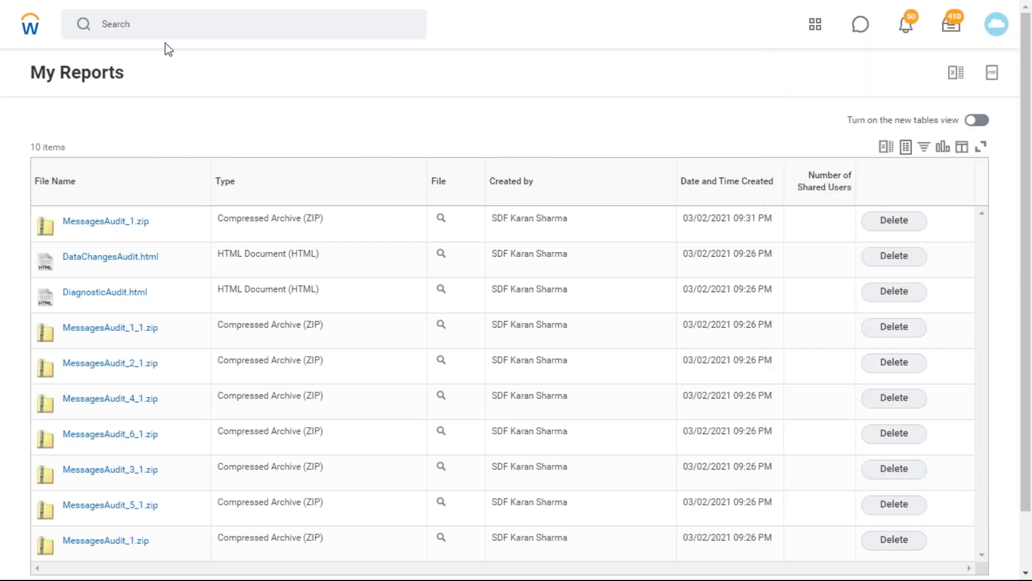
# Search for "process mon" and open the Process Monitor report
pyautogui.click(174, 25)
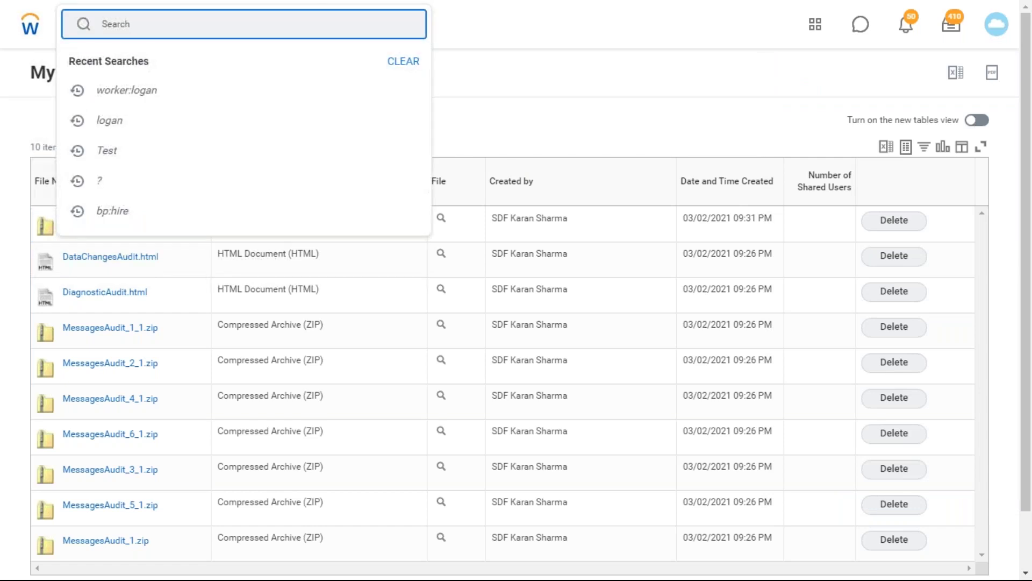
pyautogui.write('process mon')
pyautogui.press('Return')
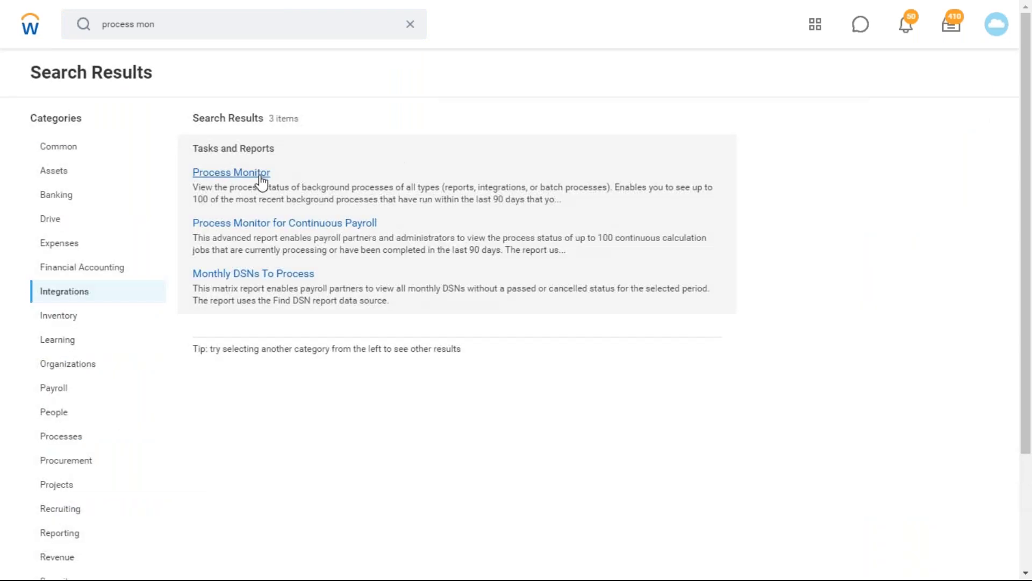
pyautogui.click(364, 184)
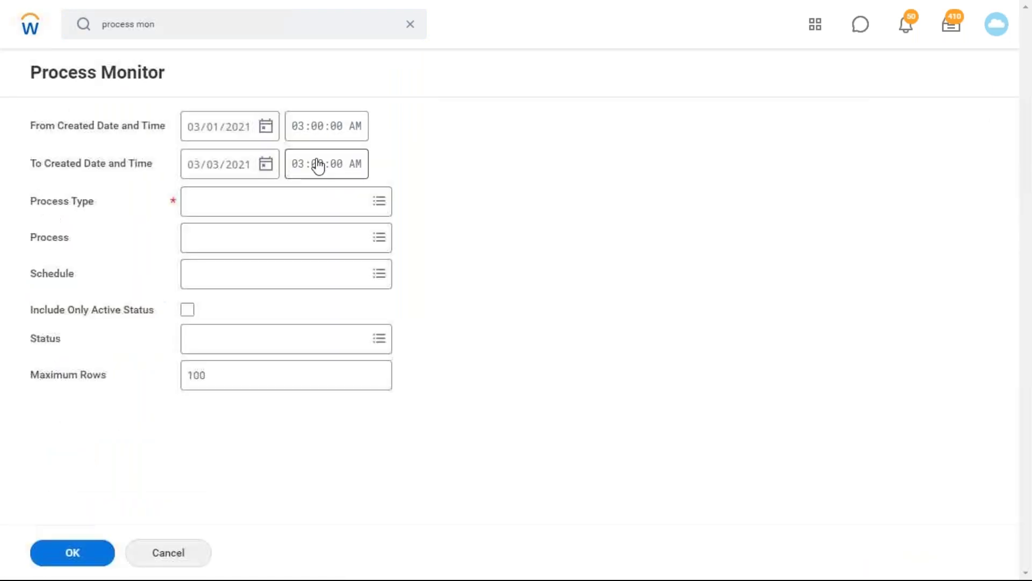
# Run Process Monitor with the process types Report and Integration, keeping the default date range
pyautogui.click(268, 209)
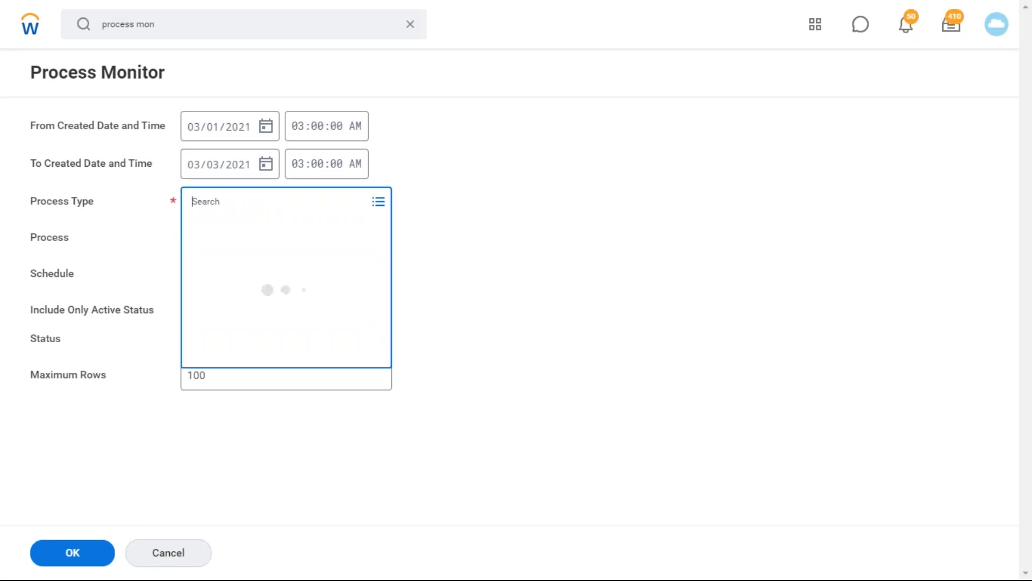
pyautogui.click(266, 239)
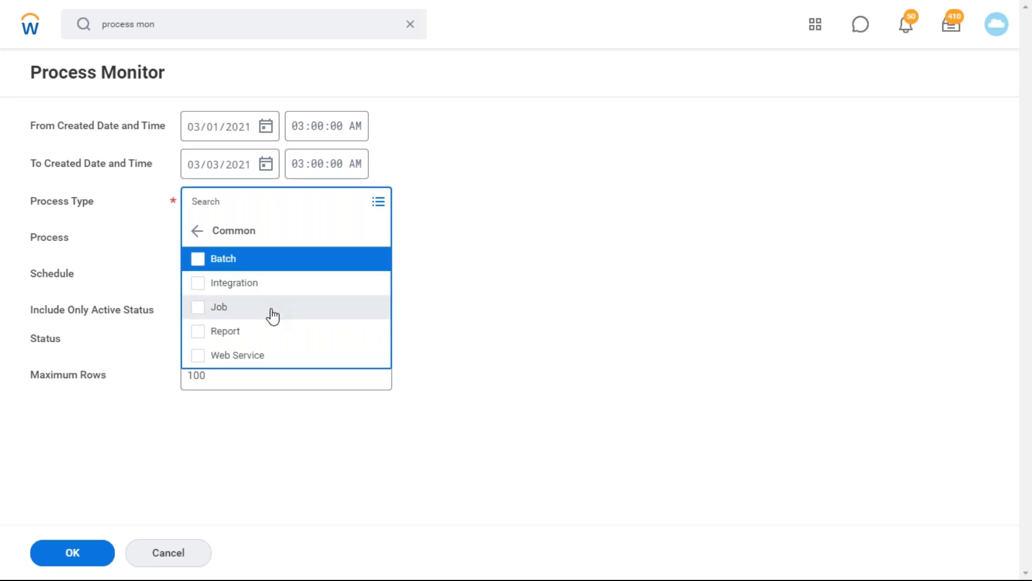
pyautogui.click(268, 330)
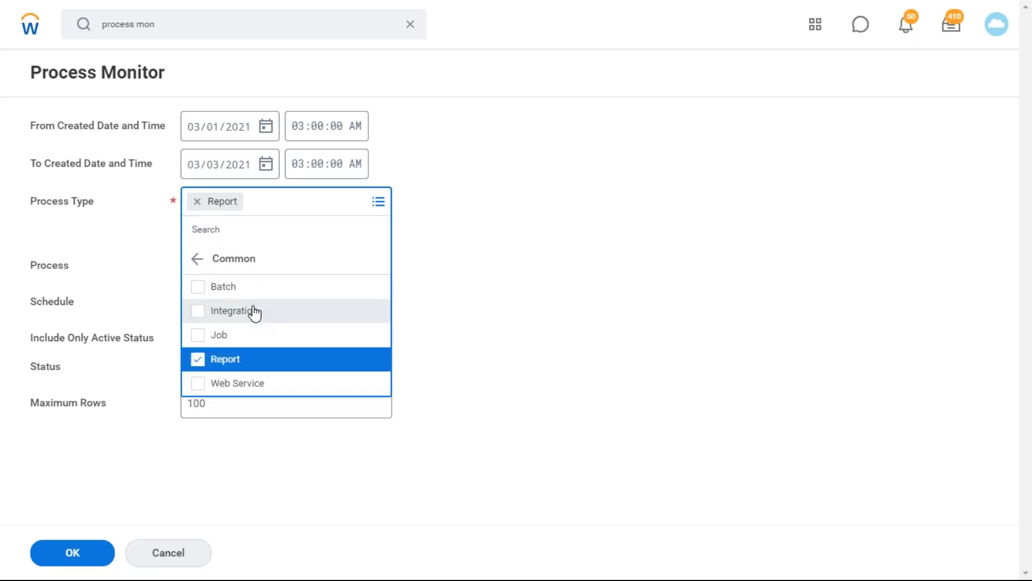
pyautogui.click(254, 312)
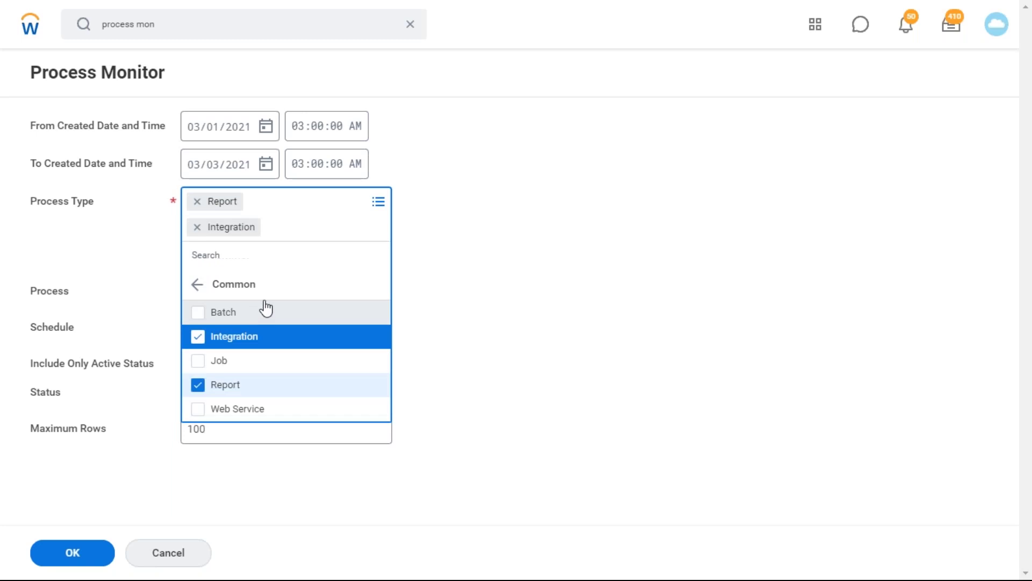
pyautogui.click(560, 180)
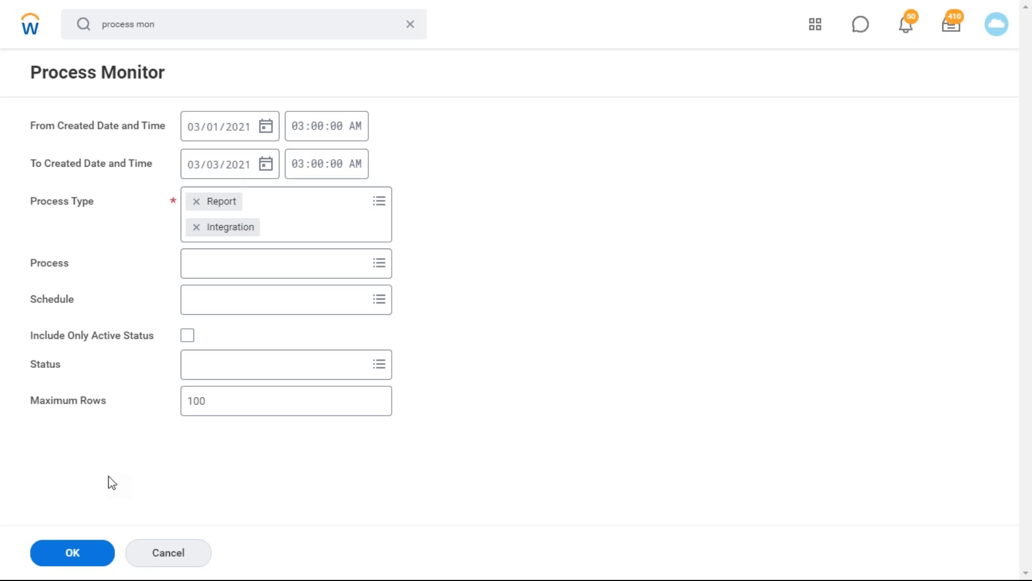
pyautogui.click(93, 565)
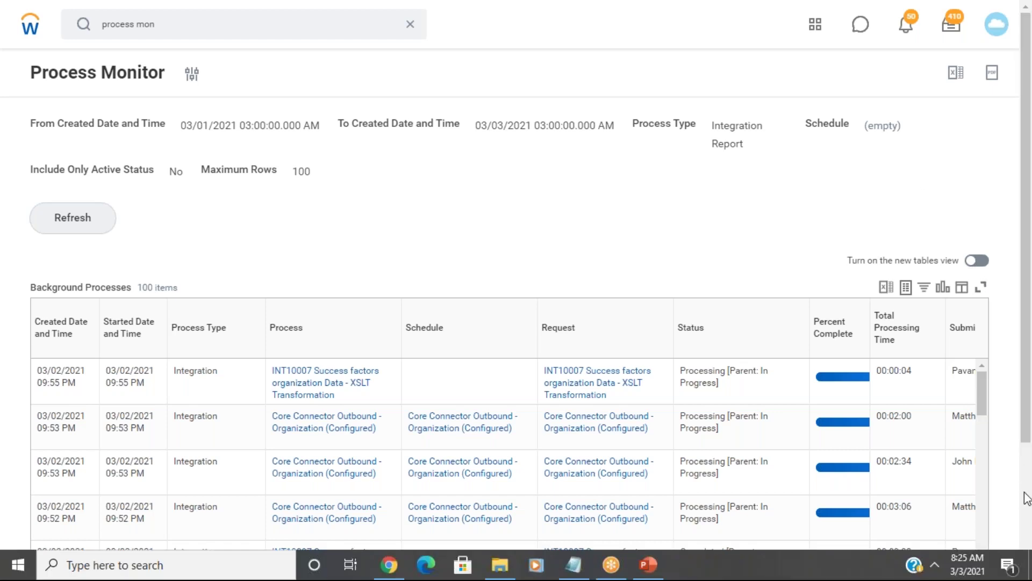
# Examine the statuses and error columns of the background processes and view the error details of the failed Document Delivery process
pyautogui.scroll(-3, 1027, 498)
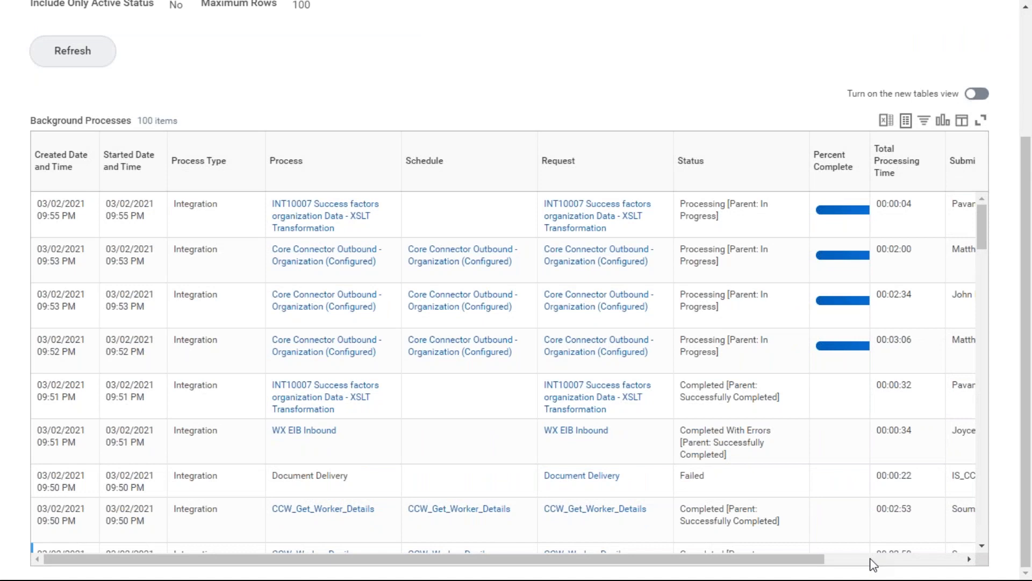
pyautogui.click(871, 560)
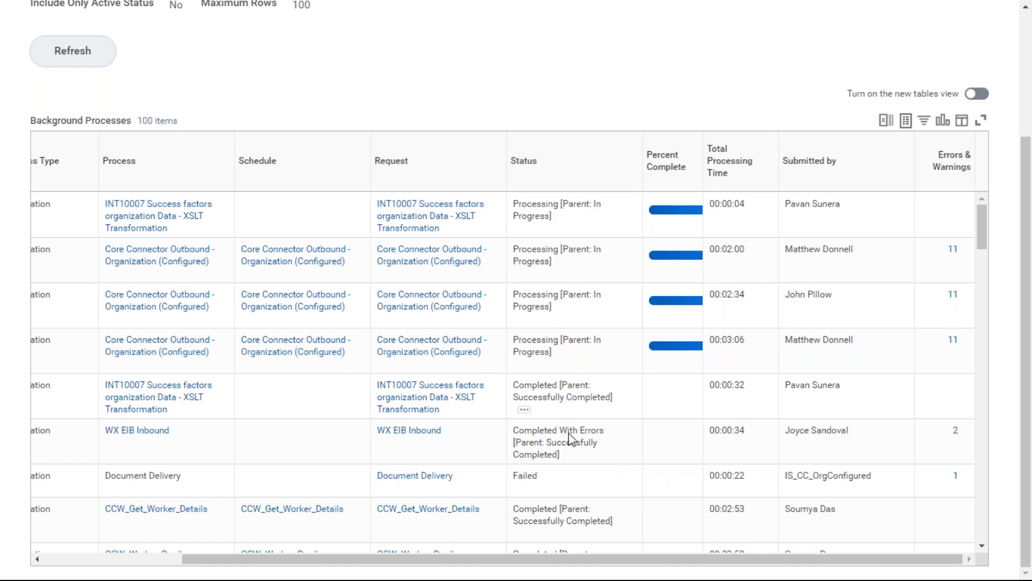
pyautogui.click(964, 477)
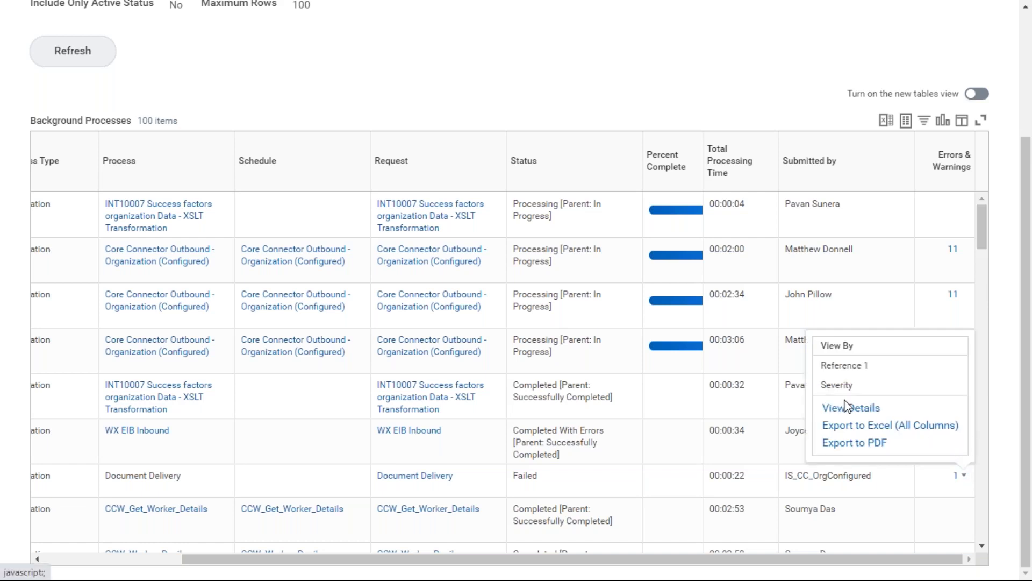
pyautogui.click(849, 410)
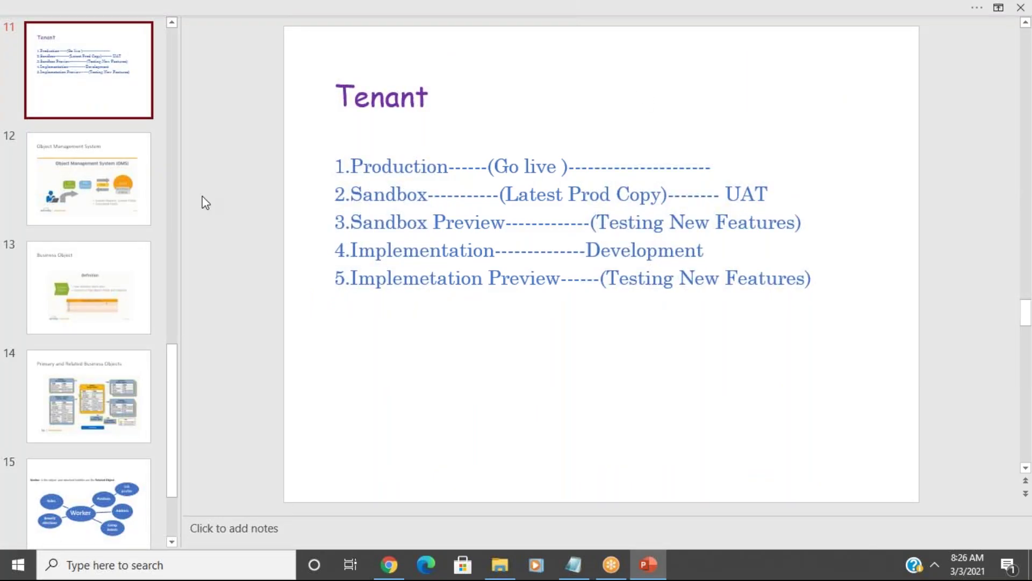
# Switch to PowerPoint and review the slides from Tenant to the closing Thank you slide, returning to the Agenda slide
pyautogui.press('Down')
pyautogui.press('Down')
pyautogui.press('Down')
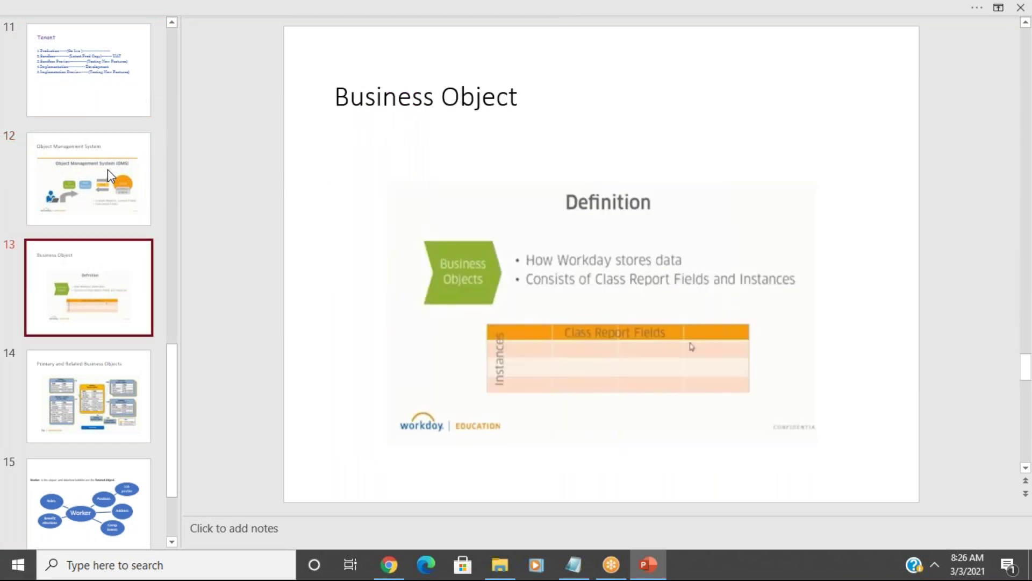
pyautogui.press('Down')
pyautogui.press('Down')
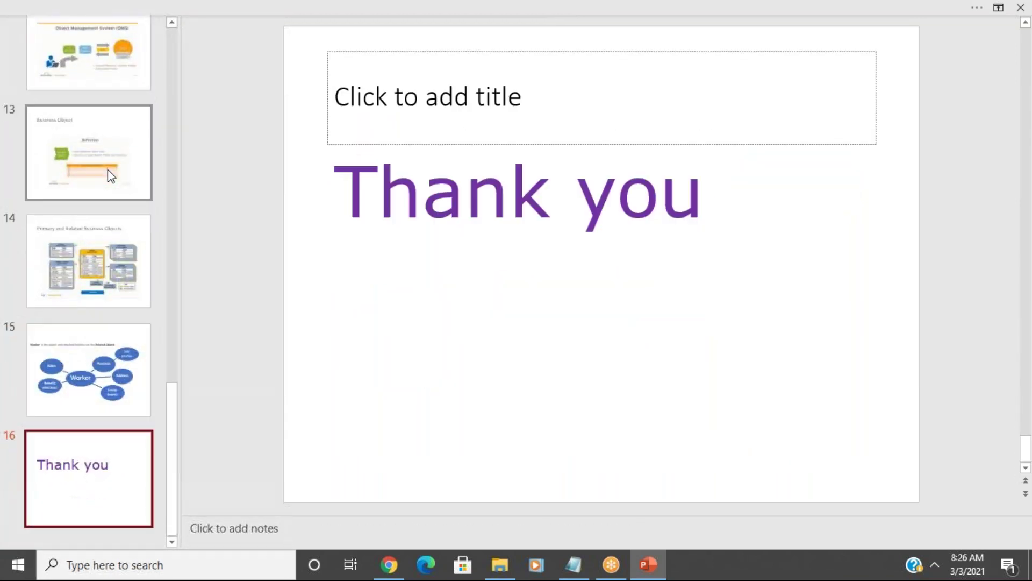
pyautogui.press('Up')
pyautogui.press('Up')
pyautogui.press('Up')
pyautogui.press('Up')
pyautogui.press('Up')
pyautogui.press('Up')
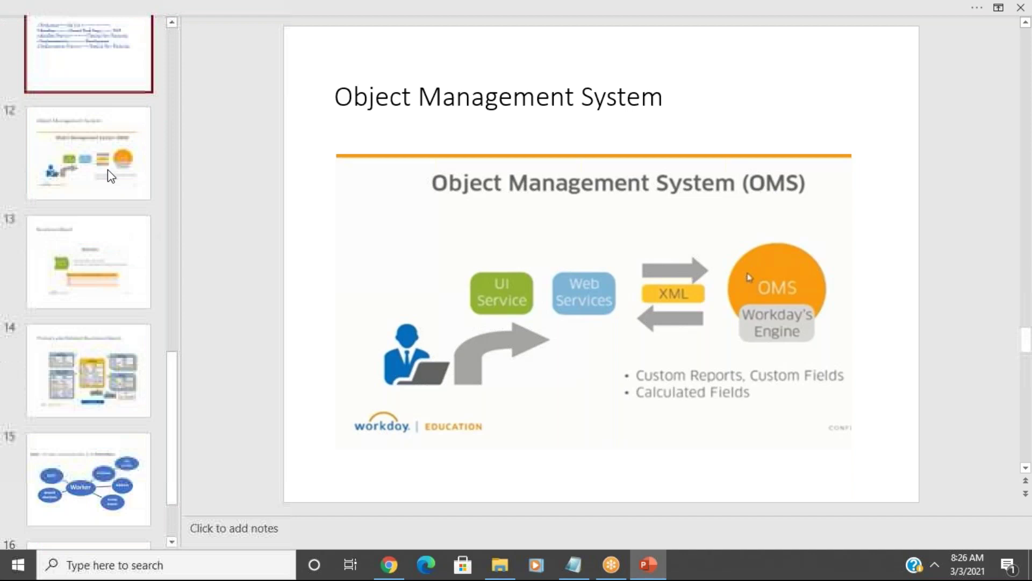
pyautogui.press('Up')
pyautogui.press('Up')
pyautogui.press('Up')
pyautogui.press('Up')
pyautogui.press('Up')
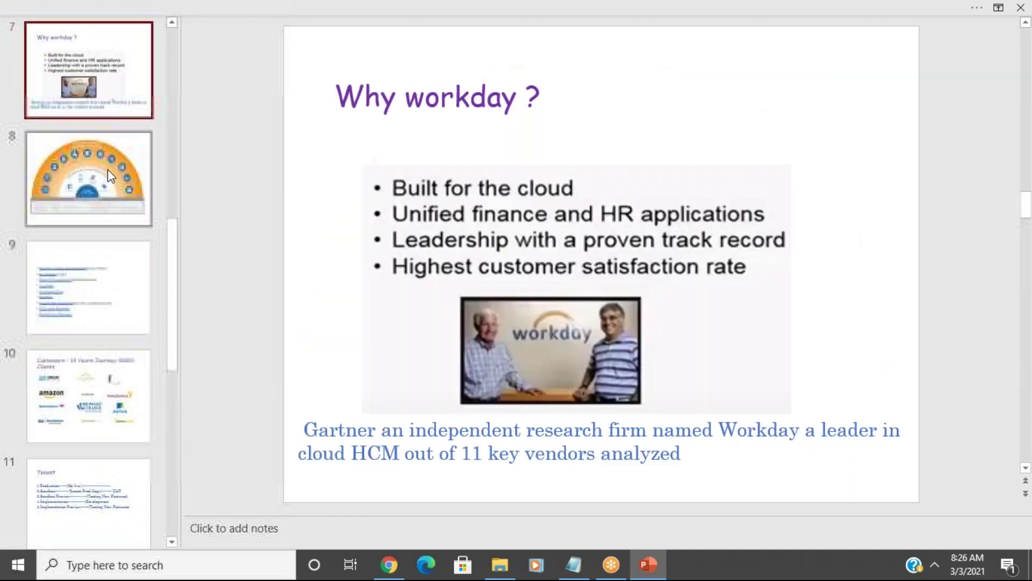
pyautogui.press('Up')
pyautogui.press('Up')
pyautogui.press('Up')
pyautogui.press('Up')
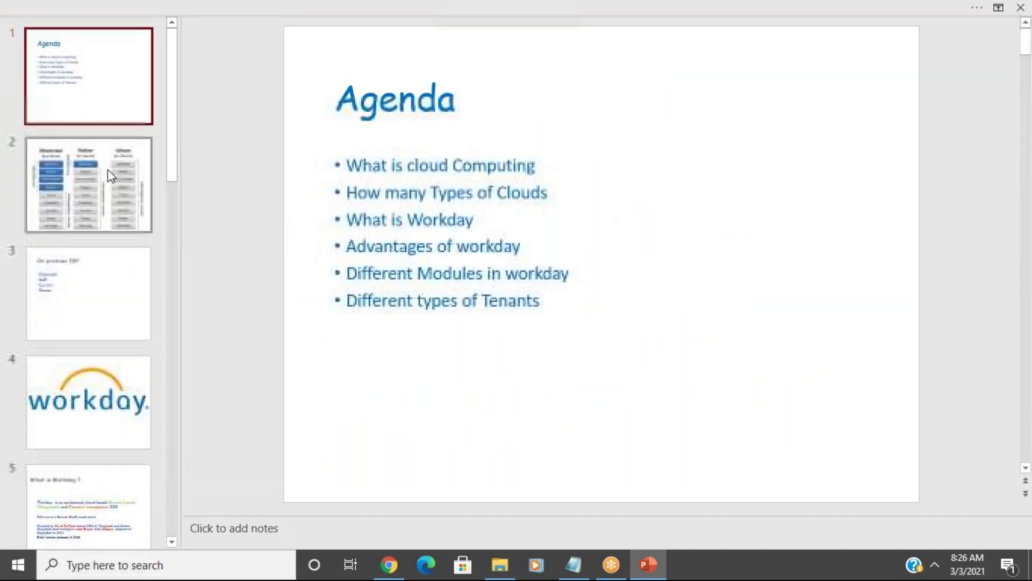
pyautogui.click(791, 24)
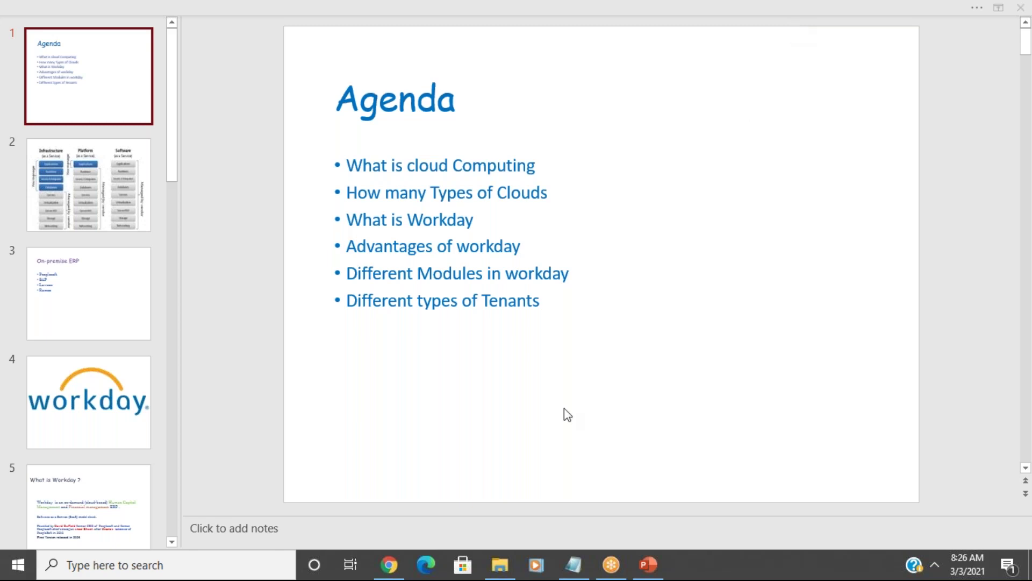
# Bring up the untitled Notepad notes and close them without saving
pyautogui.click(574, 565)
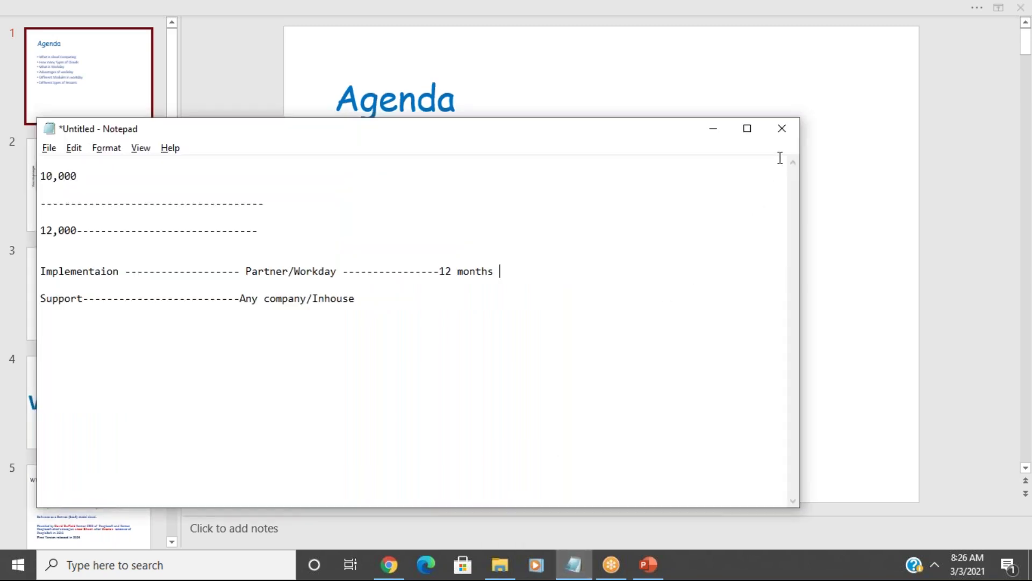
pyautogui.click(781, 141)
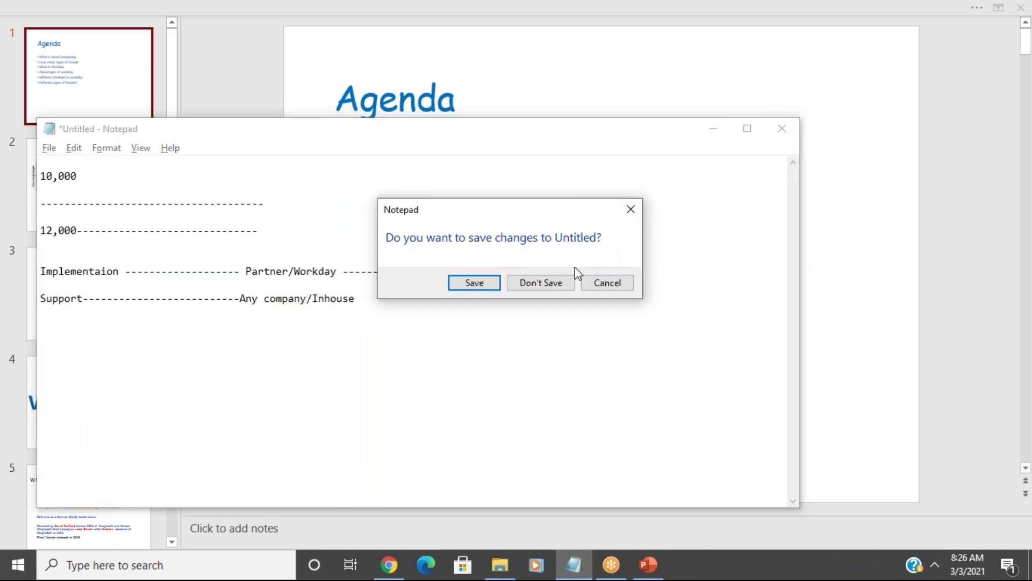
pyautogui.click(540, 283)
# Go through the presentation from the Agenda past On-premise ERP and Why workday to the Customers slide
pyautogui.click(133, 177)
pyautogui.press('Down')
pyautogui.press('Down')
pyautogui.press('Down')
pyautogui.press('Down')
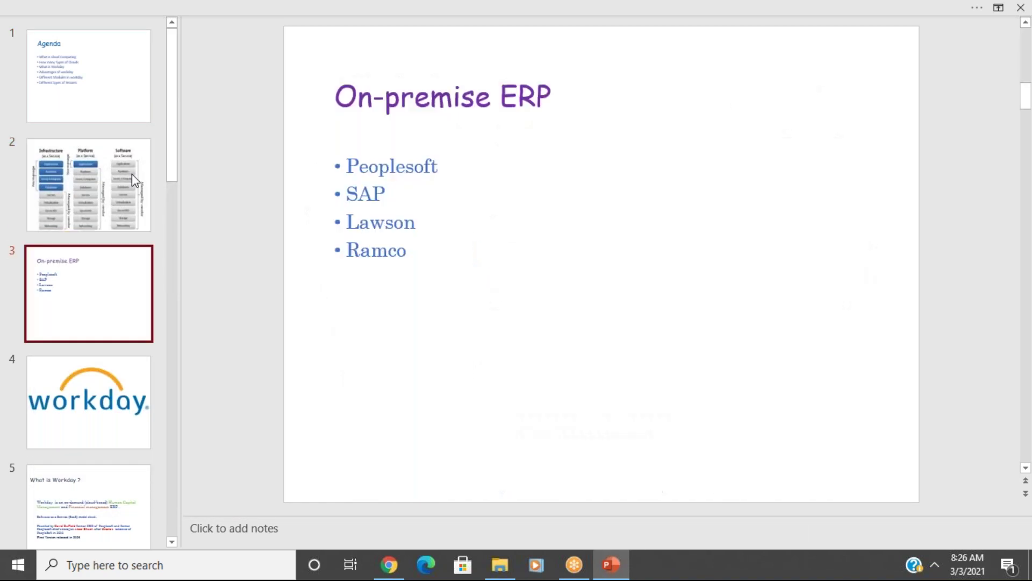
pyautogui.press('Down')
pyautogui.press('Down')
pyautogui.press('Down')
pyautogui.press('Down')
pyautogui.press('Down')
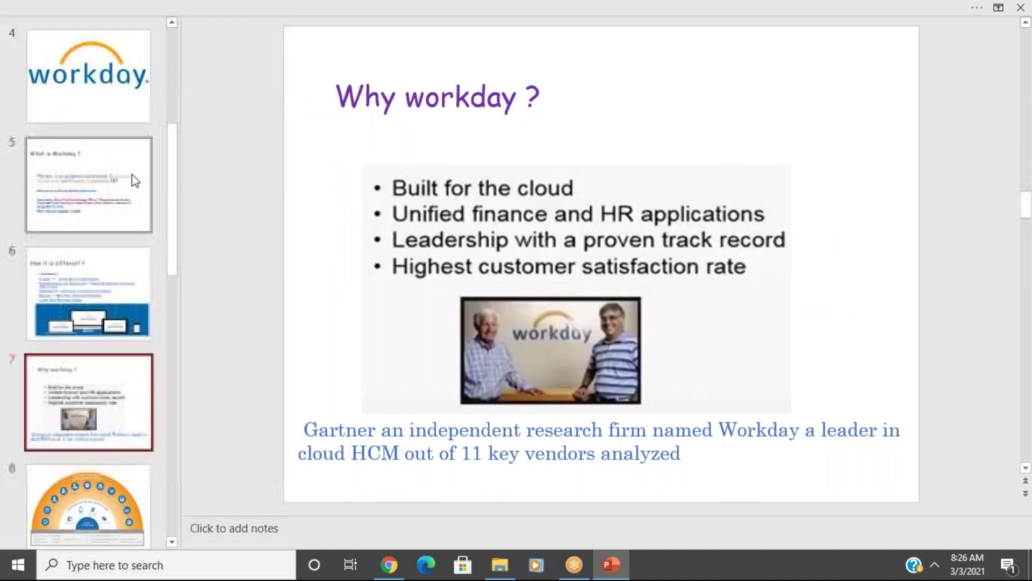
pyautogui.press('Down')
pyautogui.press('Up')
pyautogui.press('Up')
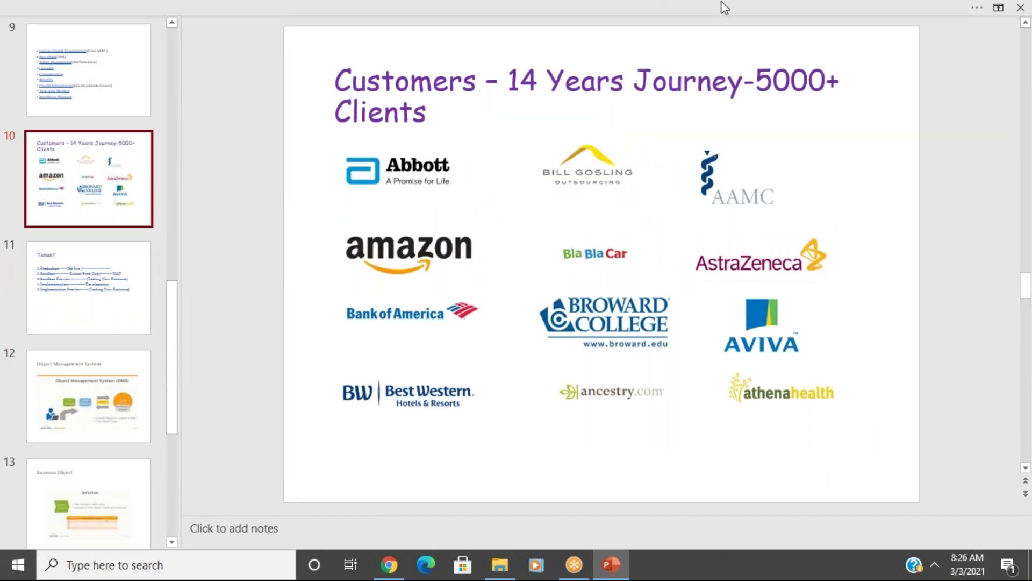